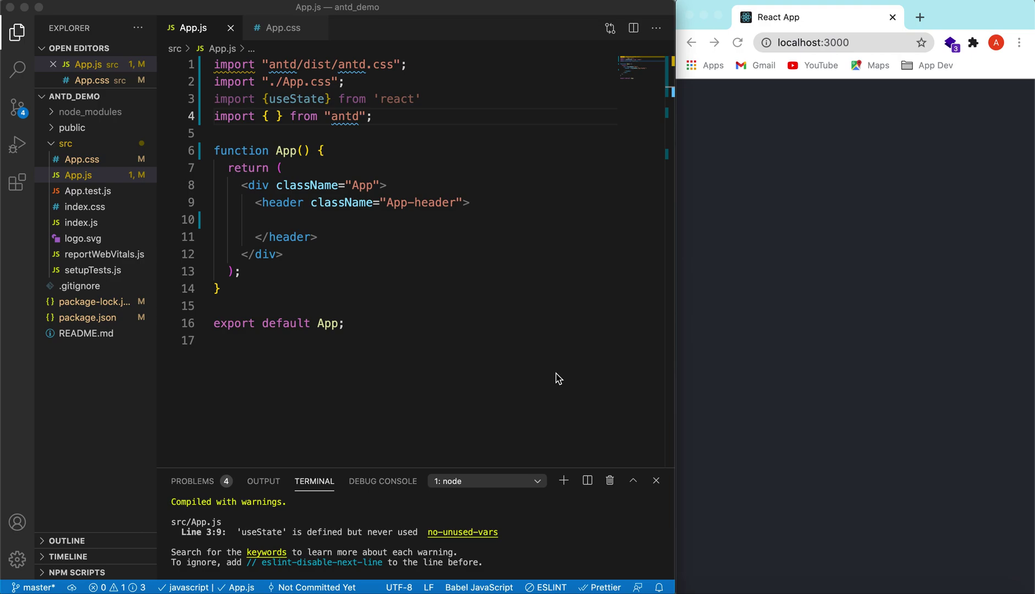
Insert a <Spin> tag in the header, importing Spin from antd, and save it Prettier-formatted.
click(335, 219)
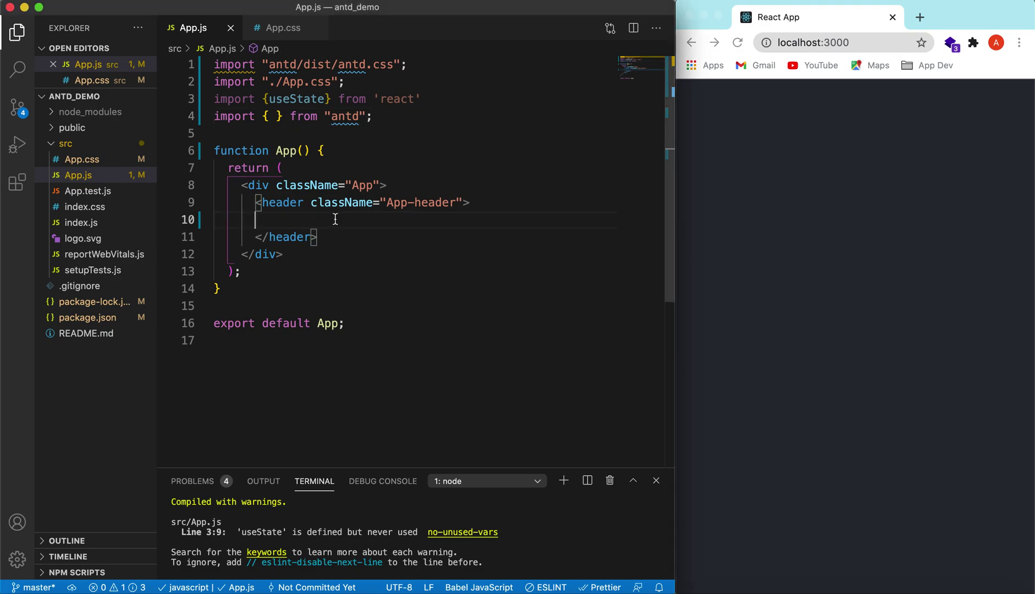
text(<)
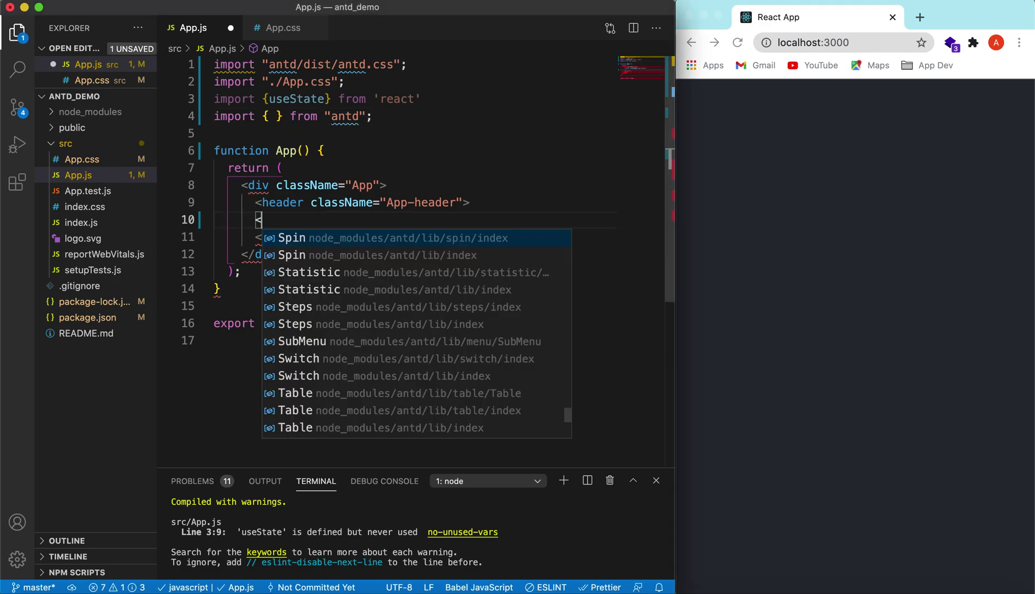
text(Sp)
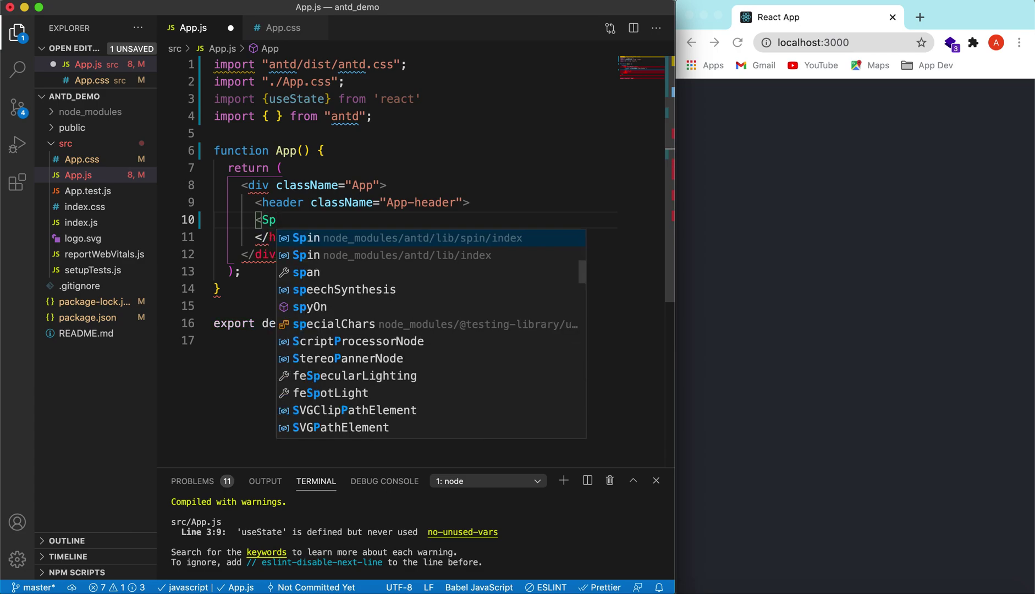
key(Return)
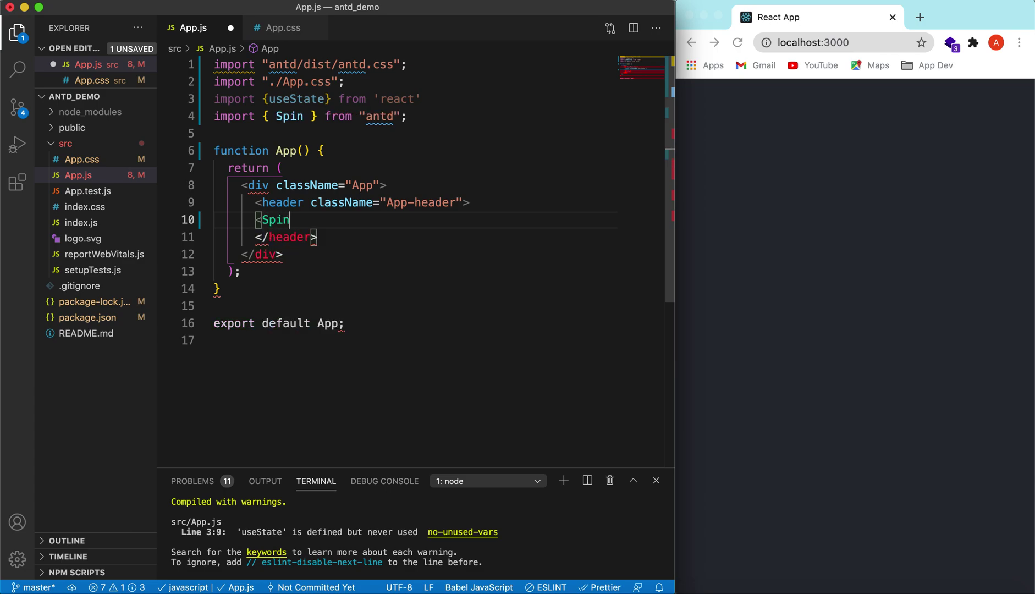
text(></Spin>)
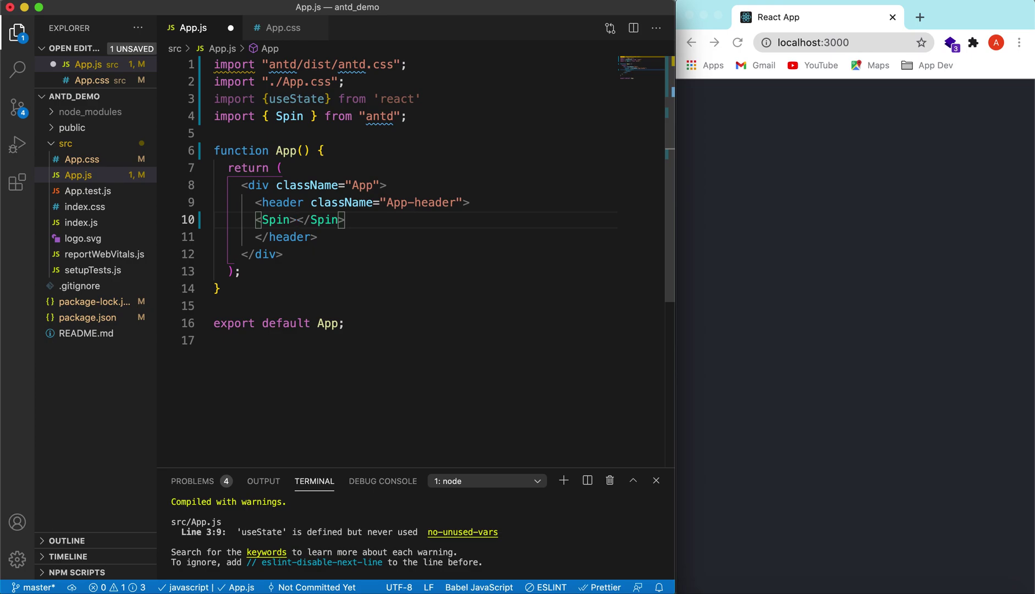
key(ctrl+s)
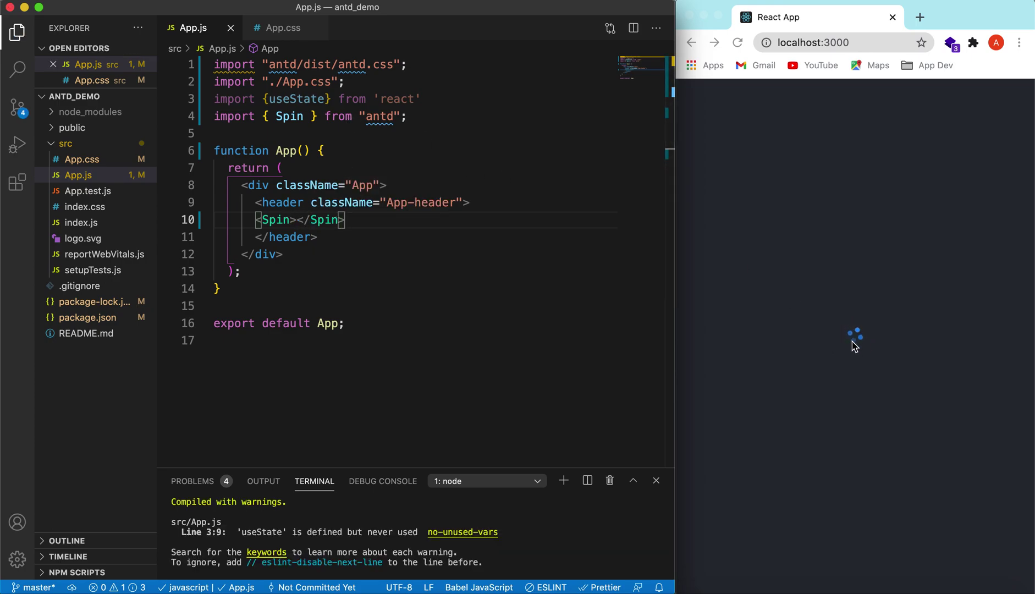
key(ctrl+s)
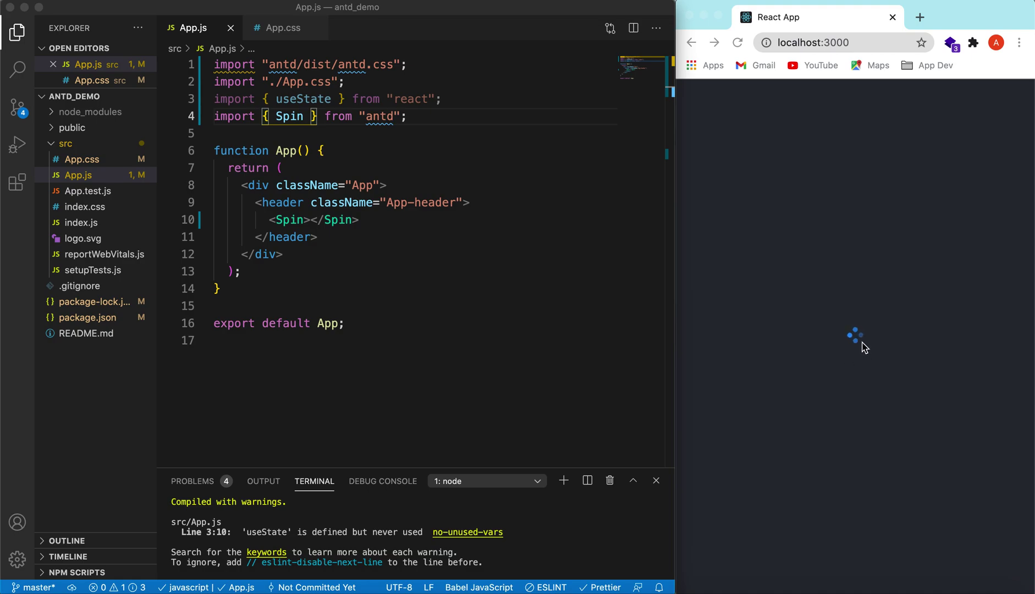
Add spinning={true} to the Spin element and save App.js.
click(303, 218)
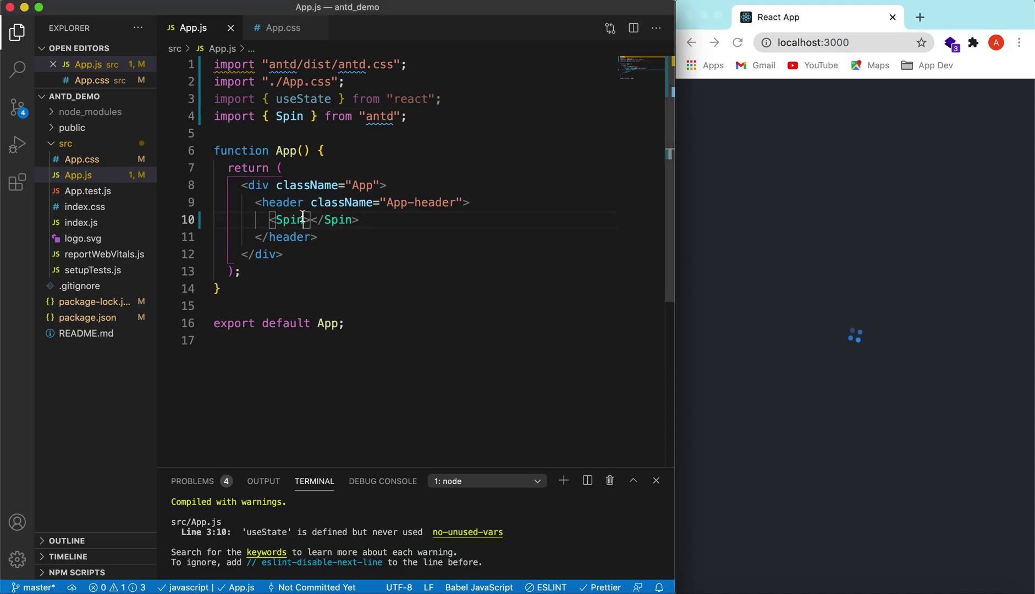
text(sp)
key(Return)
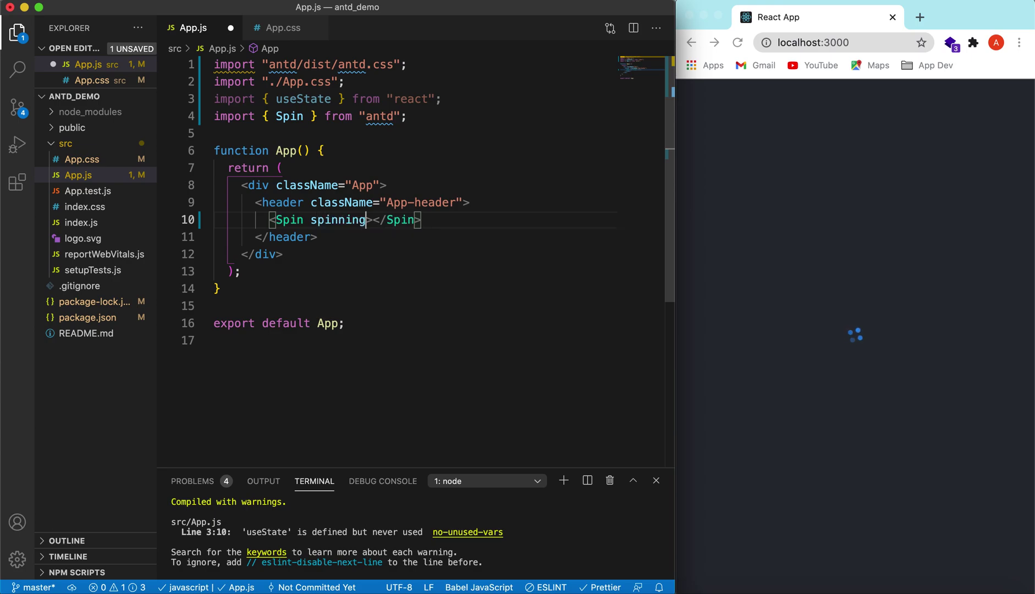
text(fl)
key(BackSpace)
text(a)
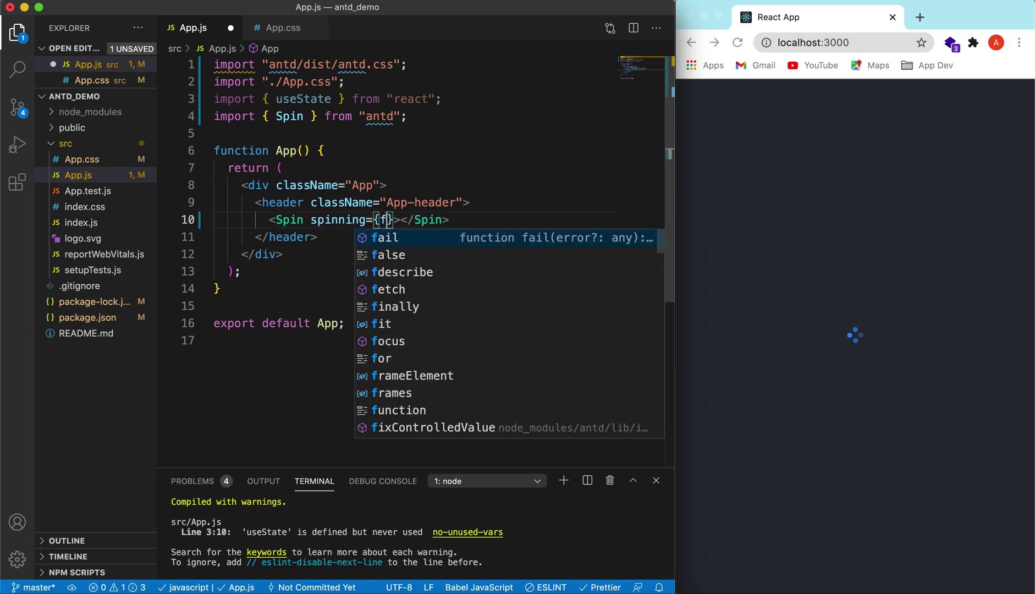
text(lse)
key(super+s)
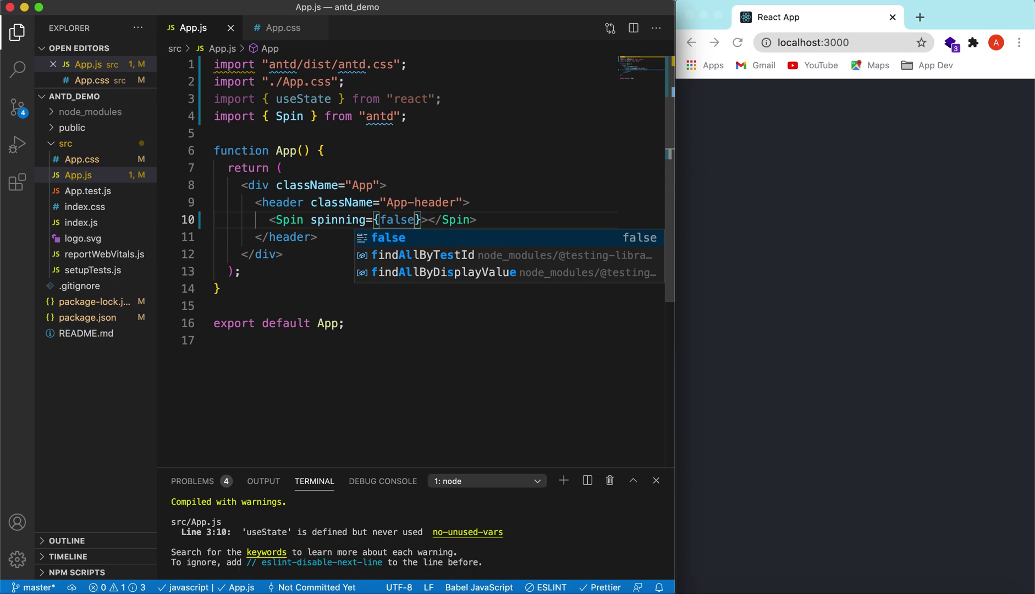
key(BackSpace)
key(BackSpace)
key(BackSpace)
key(BackSpace)
key(BackSpace)
text(tr)
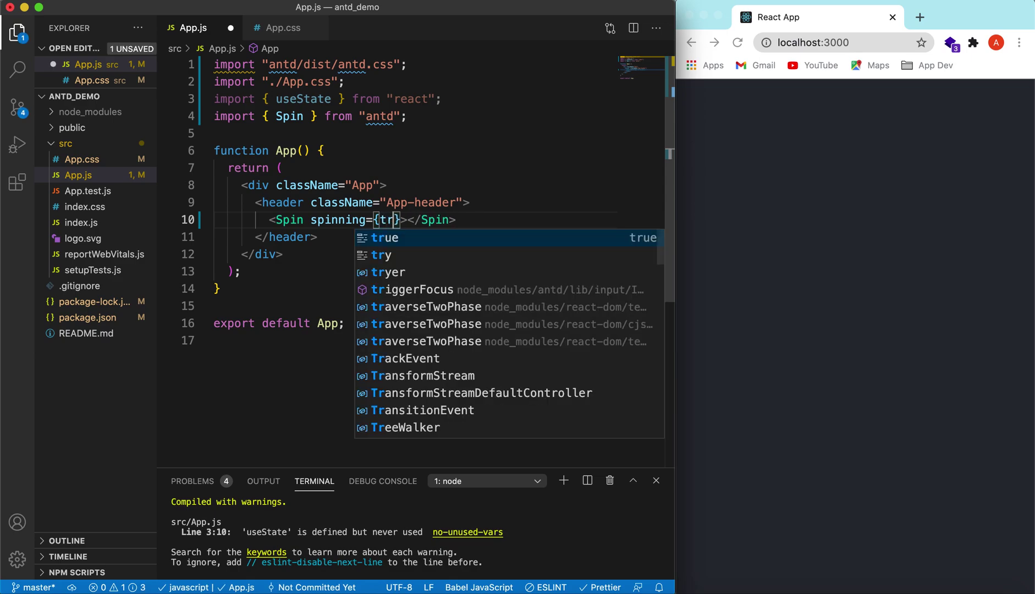
text(ue)
key(super+s)
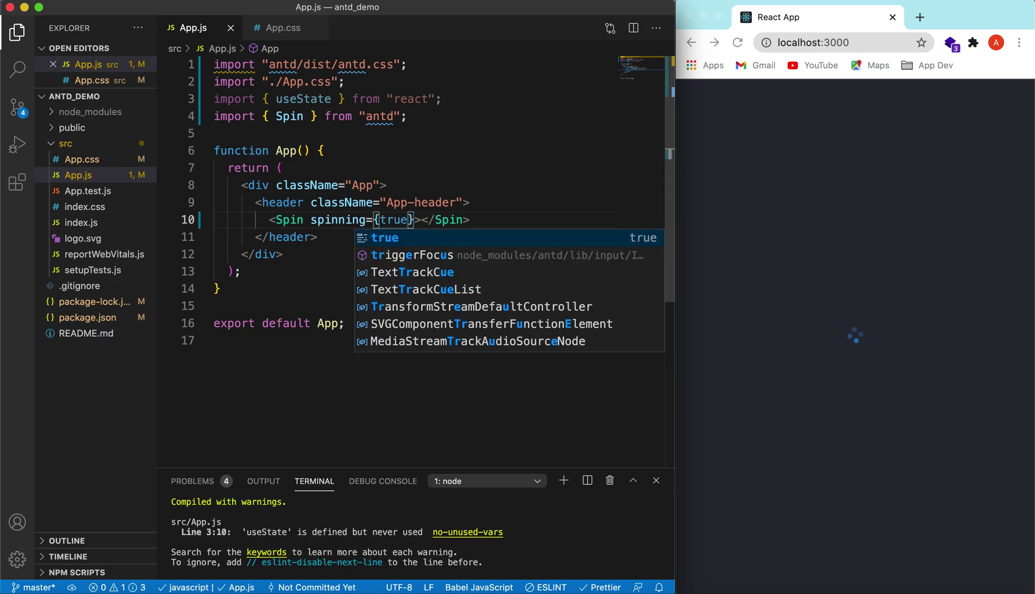
click(501, 220)
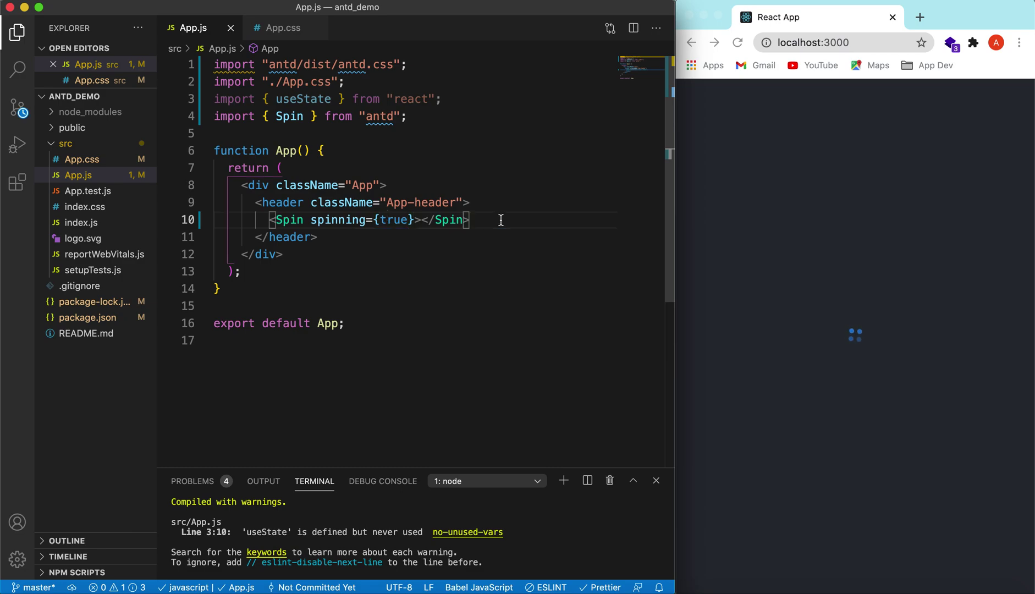
Add an imported 'Toggle Spinning' Button with an empty onClick={()=>{}} below the Spin.
key(Return)
text(<Bu)
key(Return)
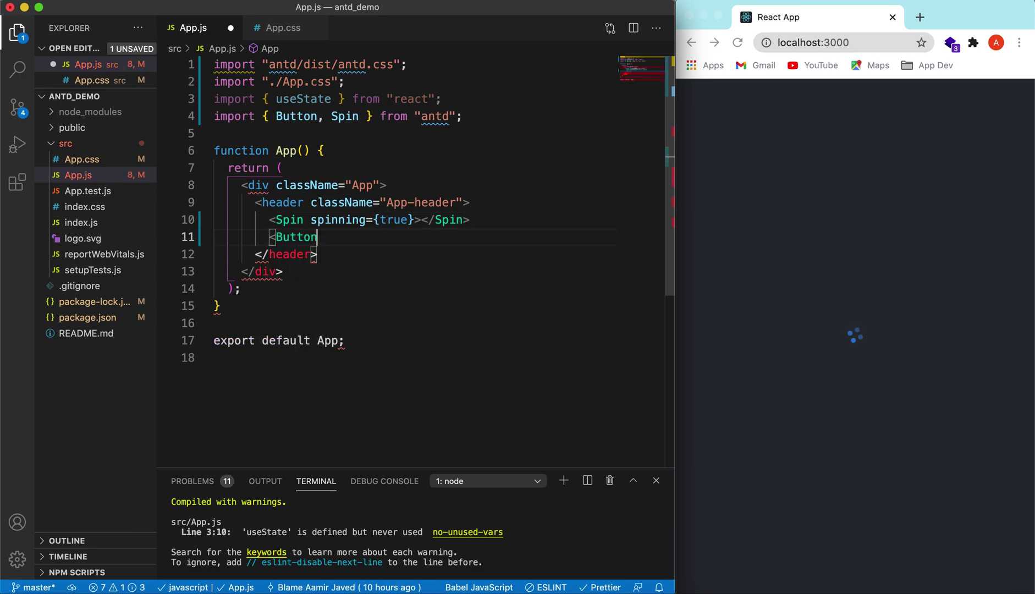
text(>Toggle )
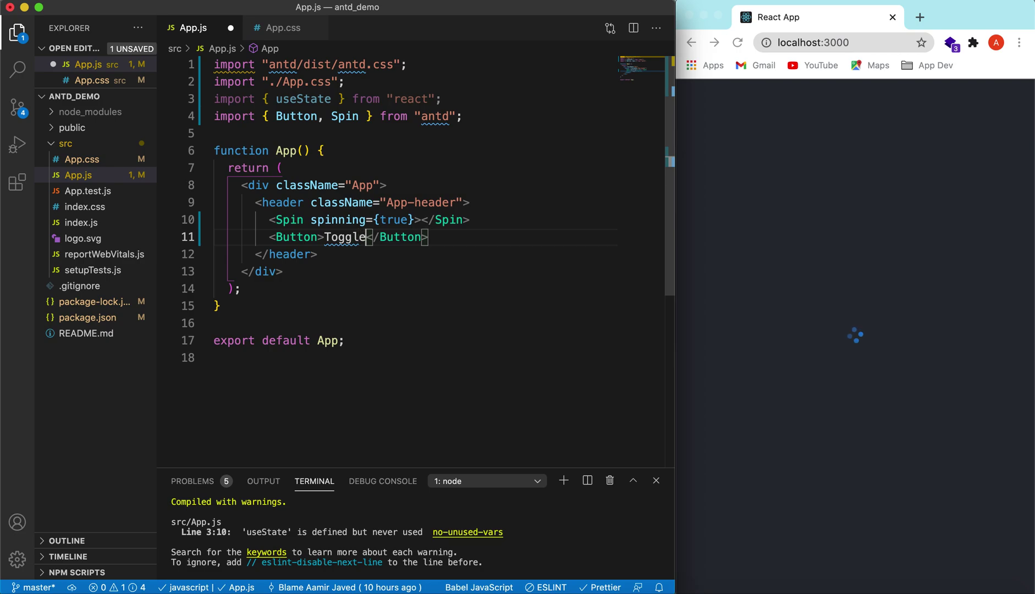
text(Spinn)
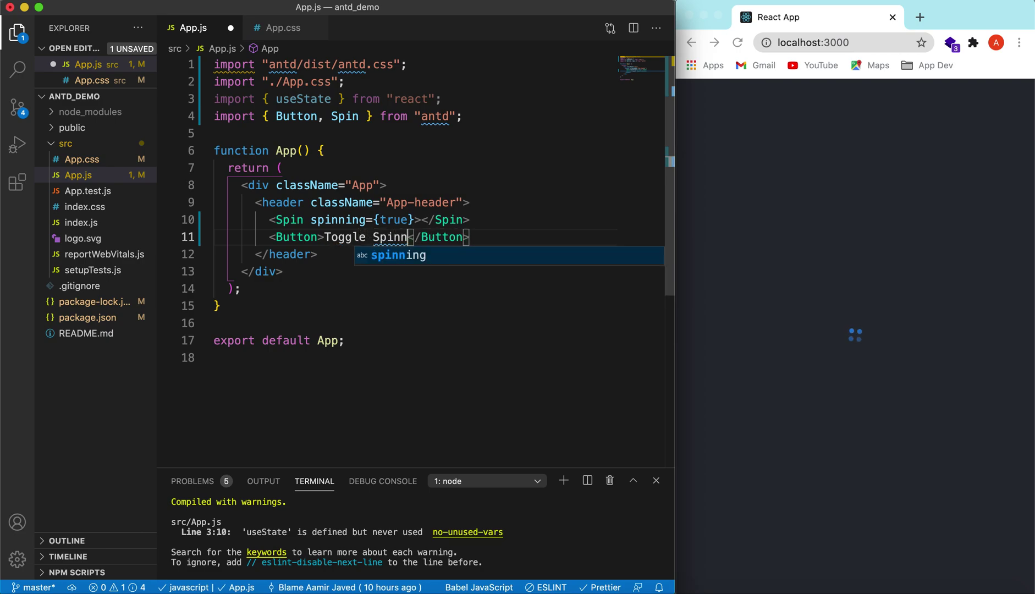
text(ing)
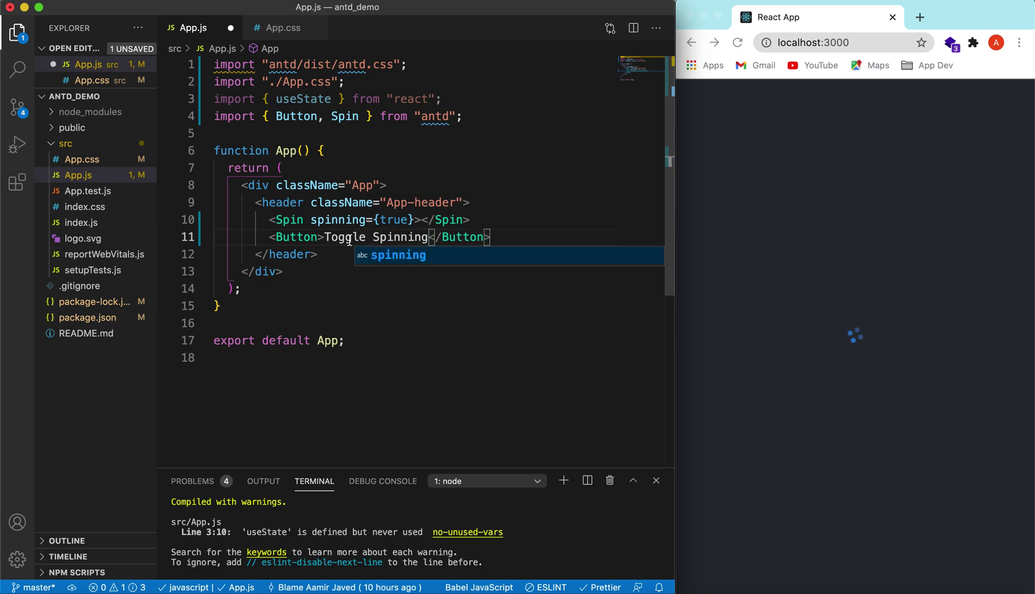
click(350, 240)
click(318, 236)
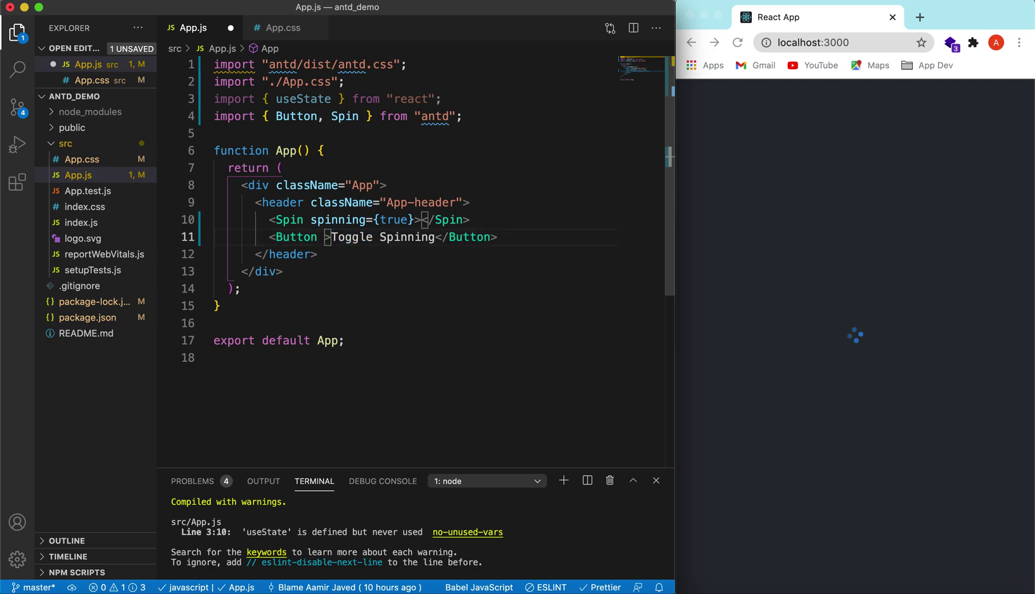
text(on)
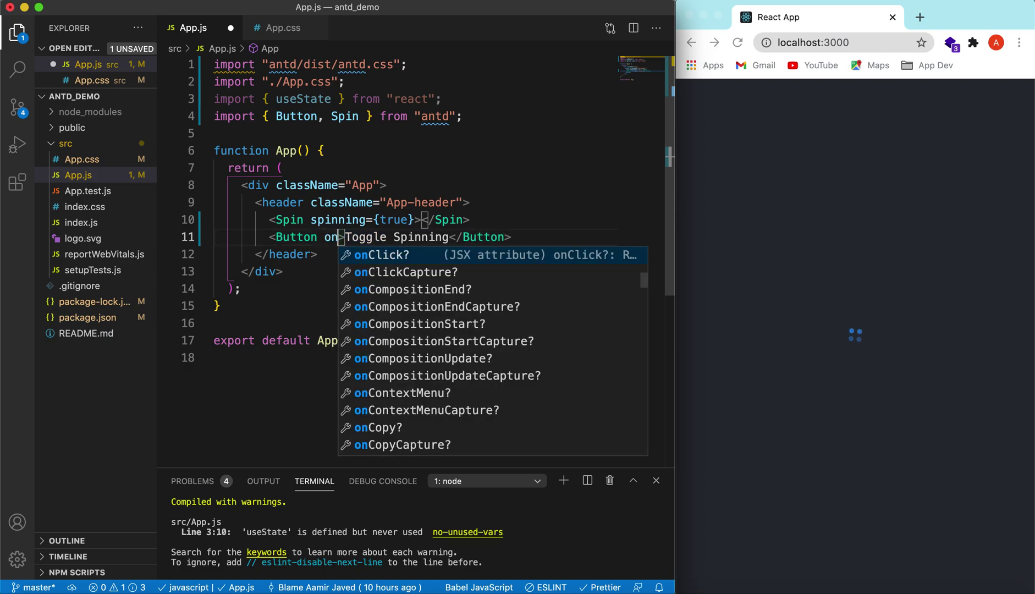
key(Return)
text(={)
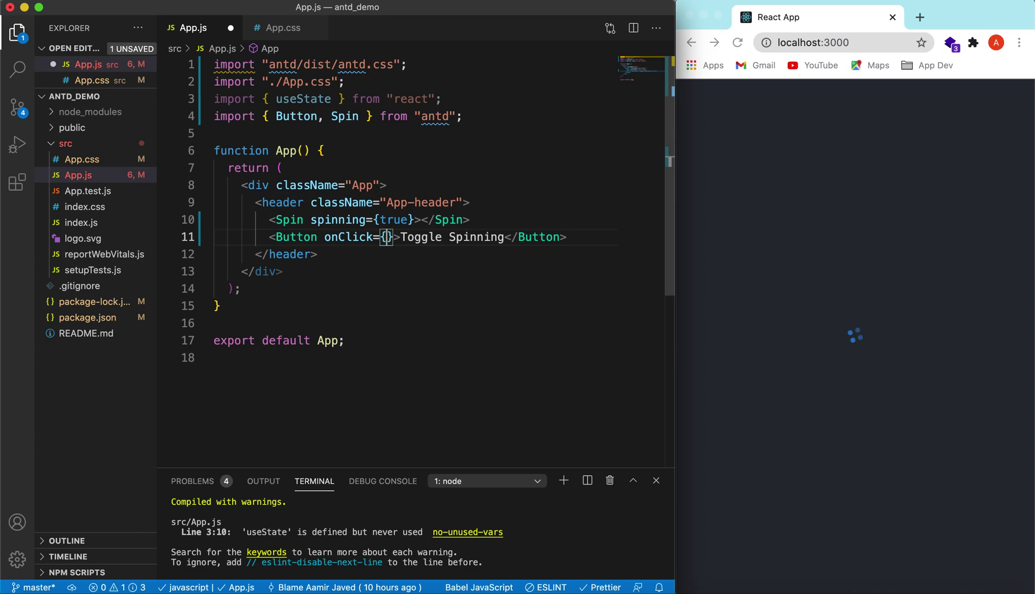
text(()=>{)
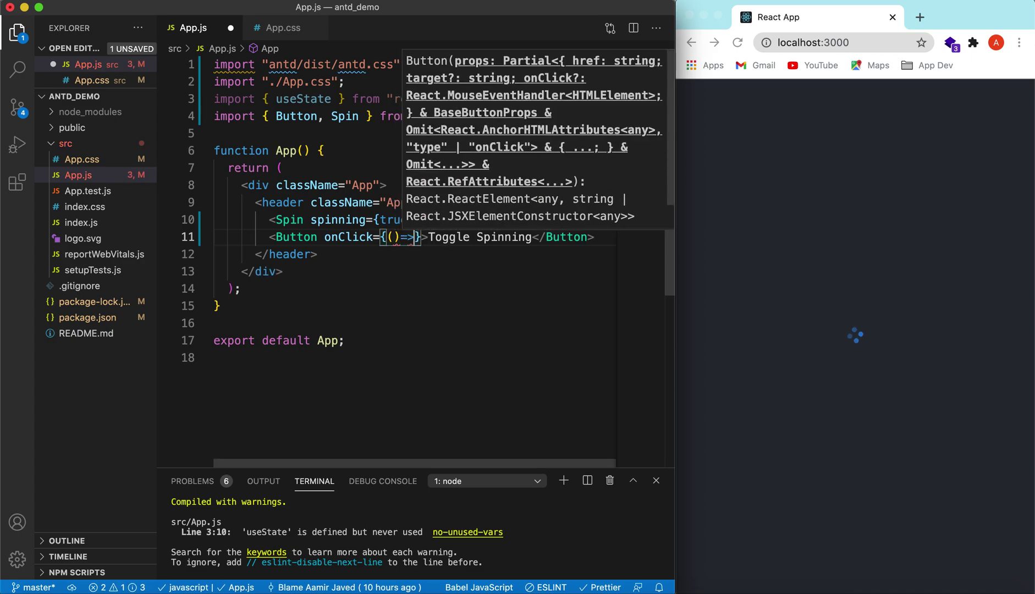
click(348, 154)
key(Return)
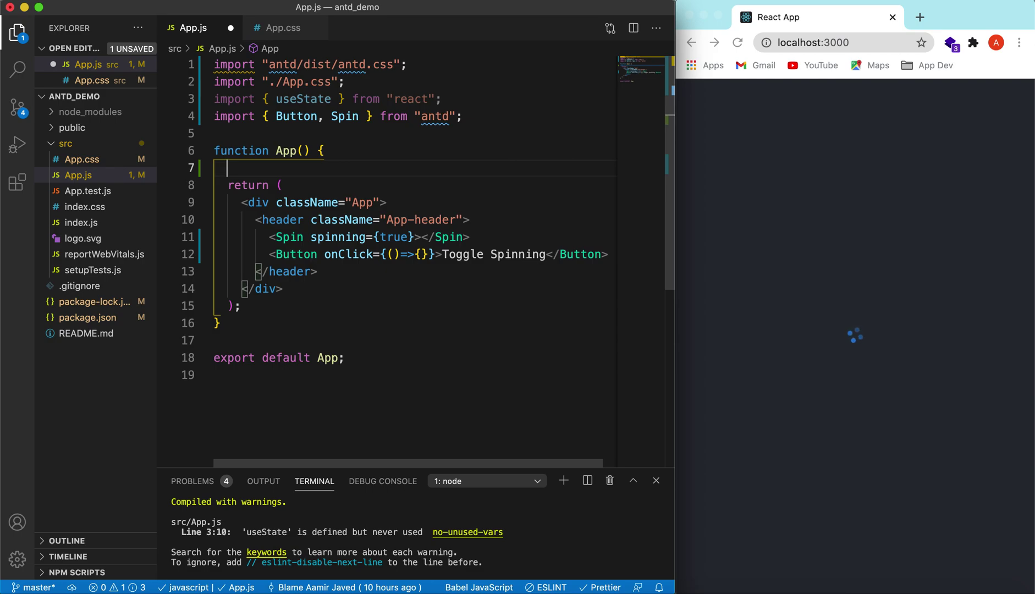
text(uses)
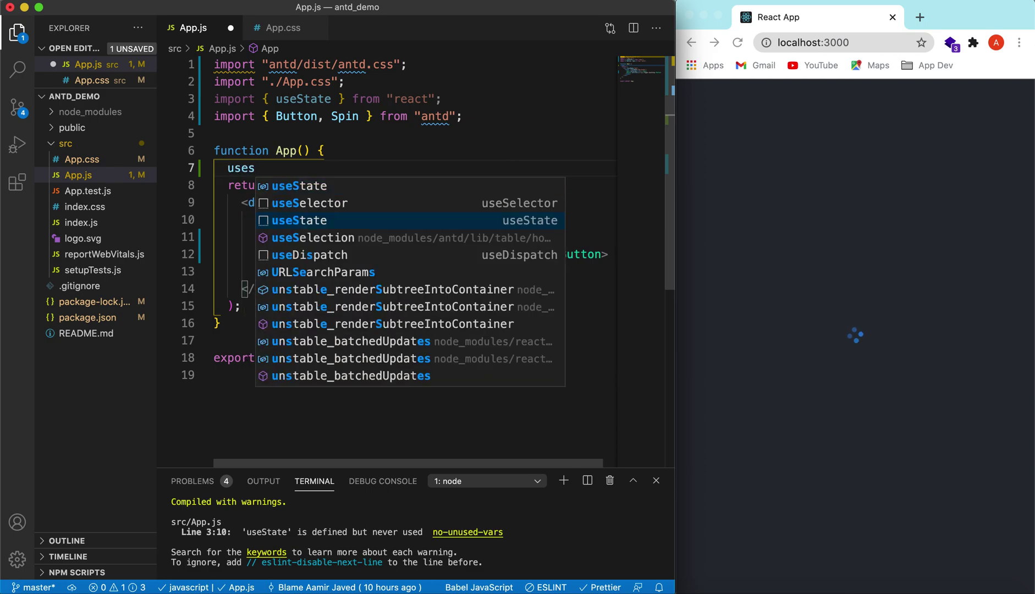
Declare a loading/setLoading state with useState(false) at the top of App.
key(Return)
text(loa)
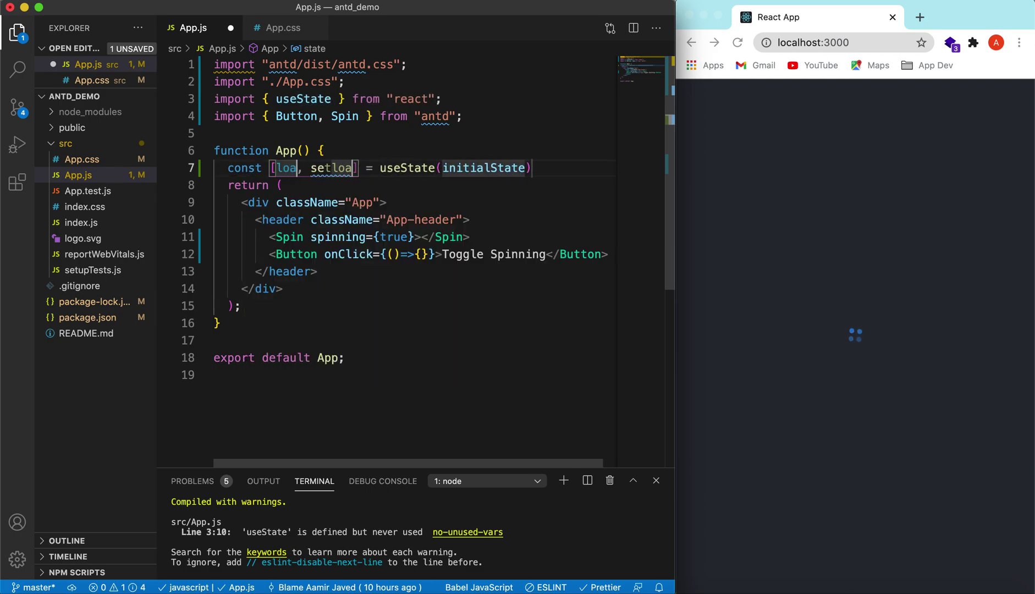
text(ding)
key(Tab)
key(Tab)
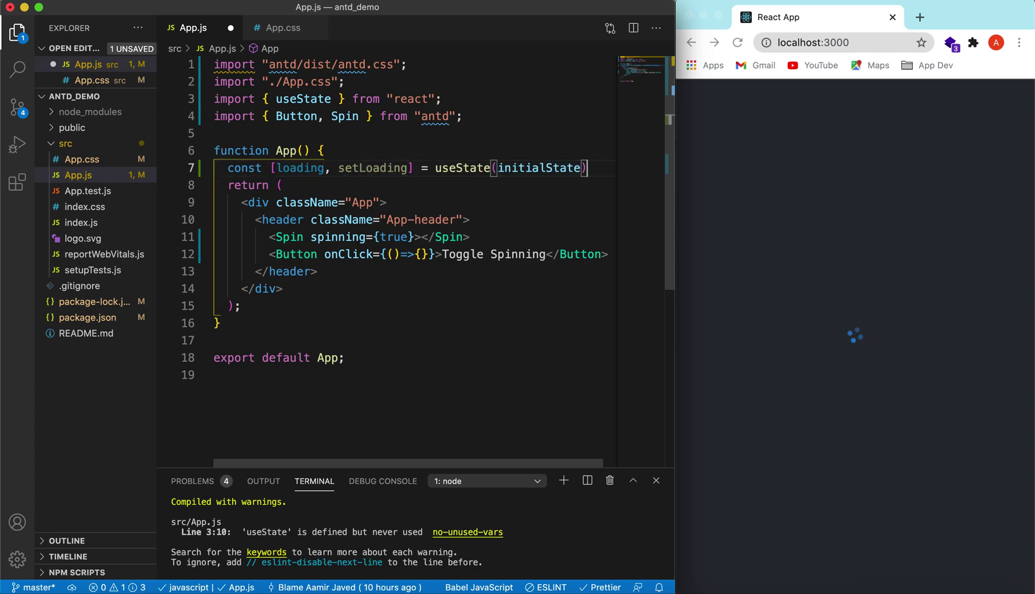
double_click(527, 168)
text(f)
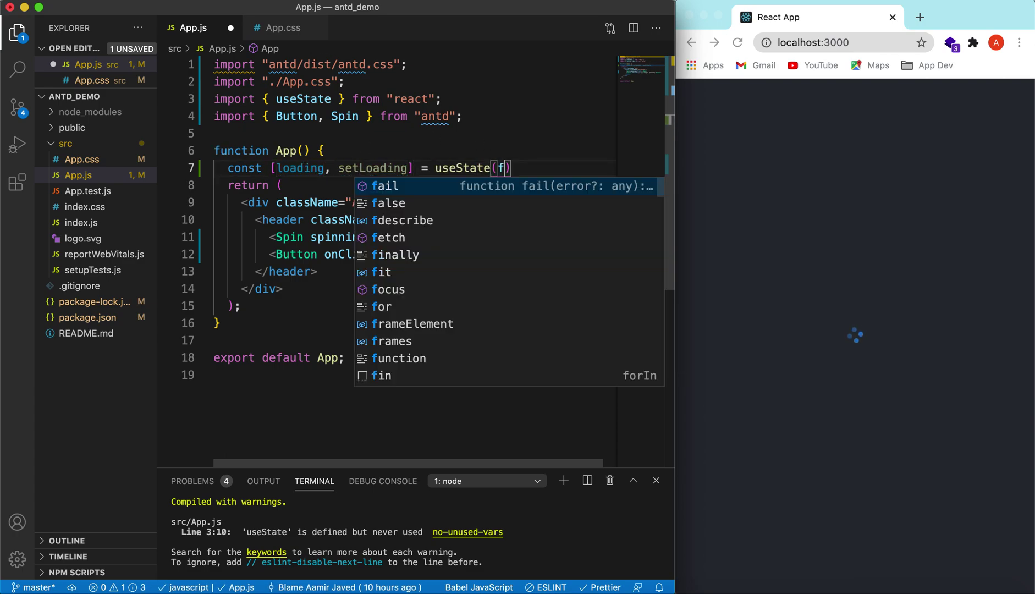
text(alse)
key(Right)
Replace true in the Spin's spinning prop with loading.
double_click(396, 237)
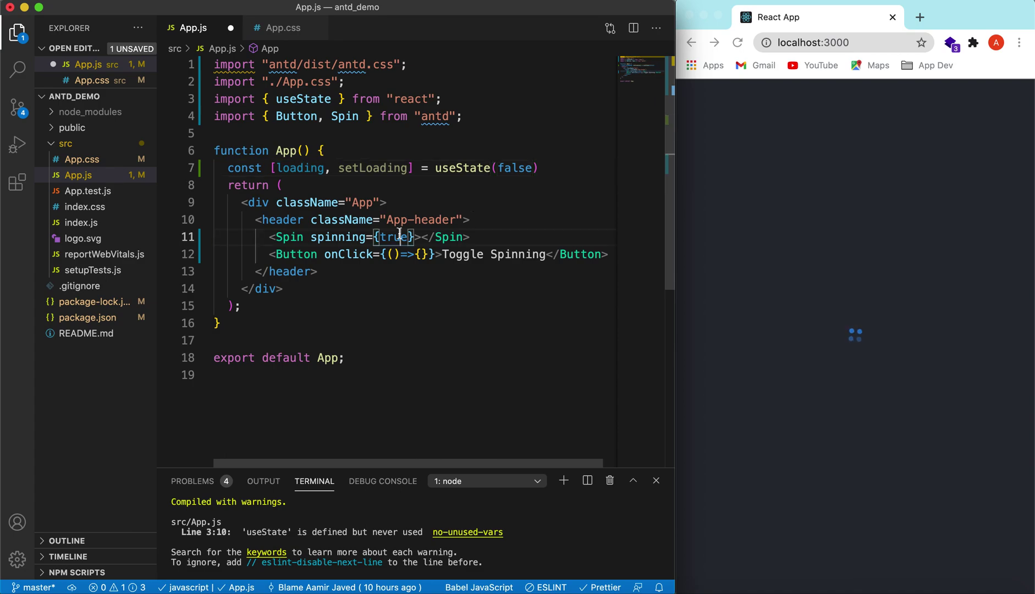
text(lo)
key(Tab)
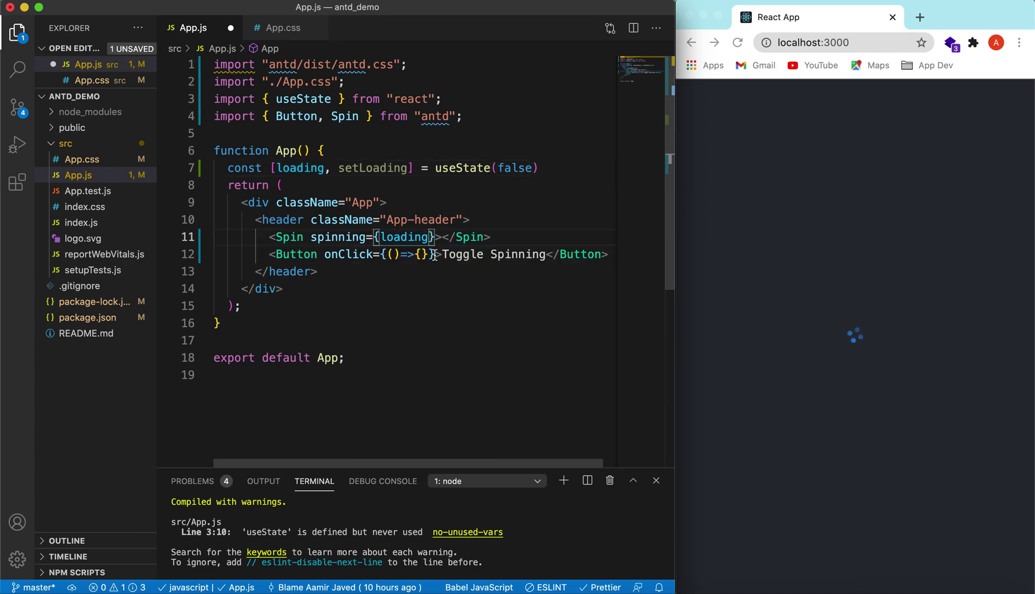
key(Down)
key(Left)
key(Left)
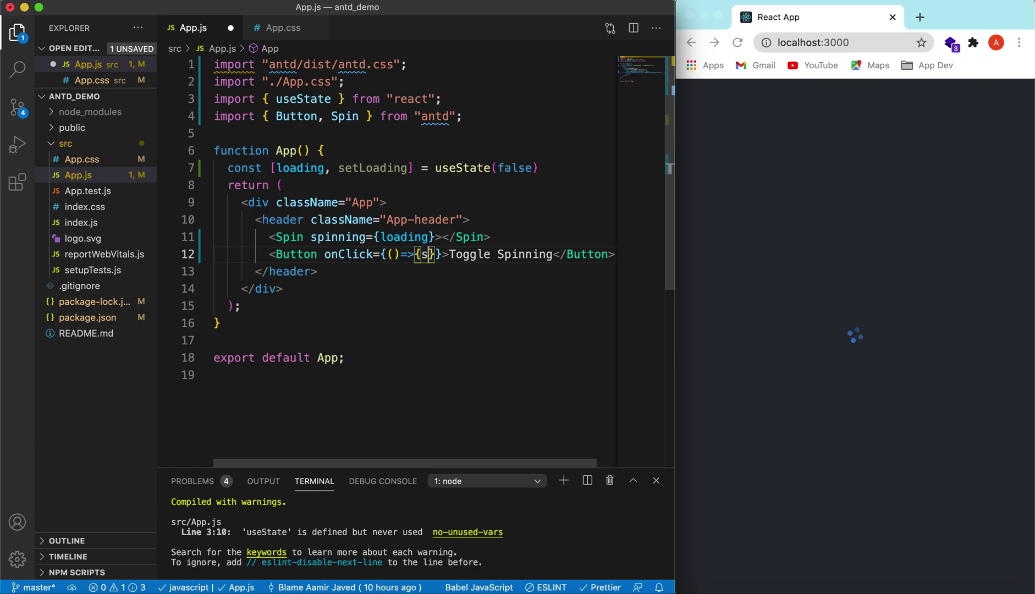
text(setLo)
Set the Button's onClick to setLoading(preValue => !preValue) and save App.js.
key(Tab)
text(()
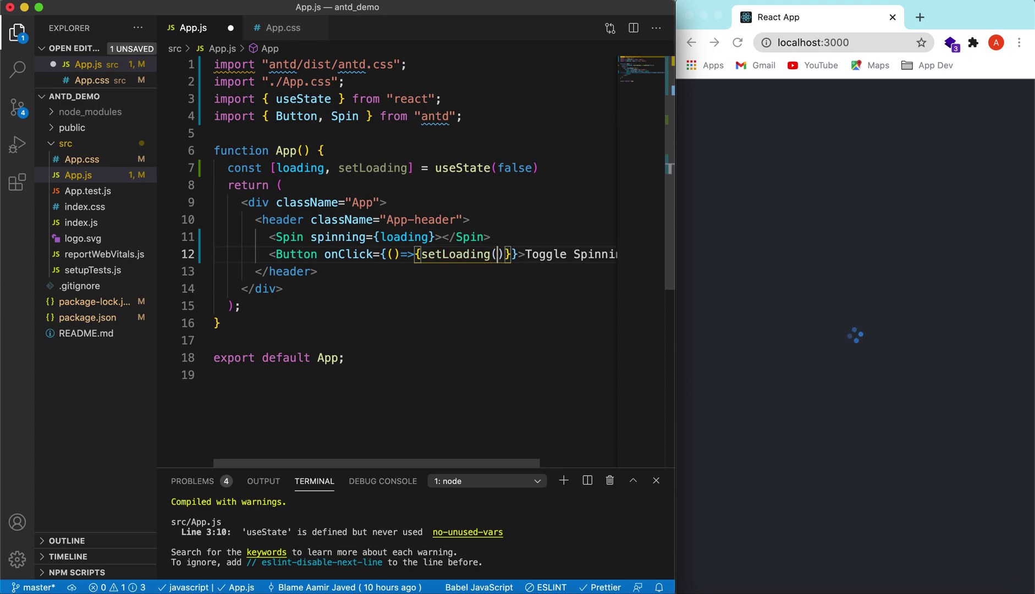
text(preV)
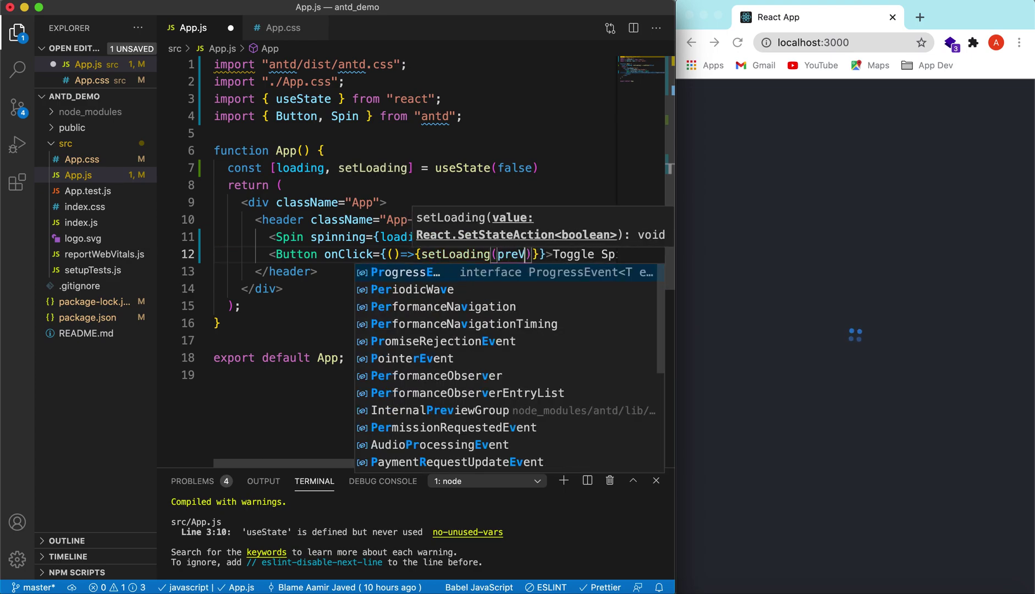
text(alue=)
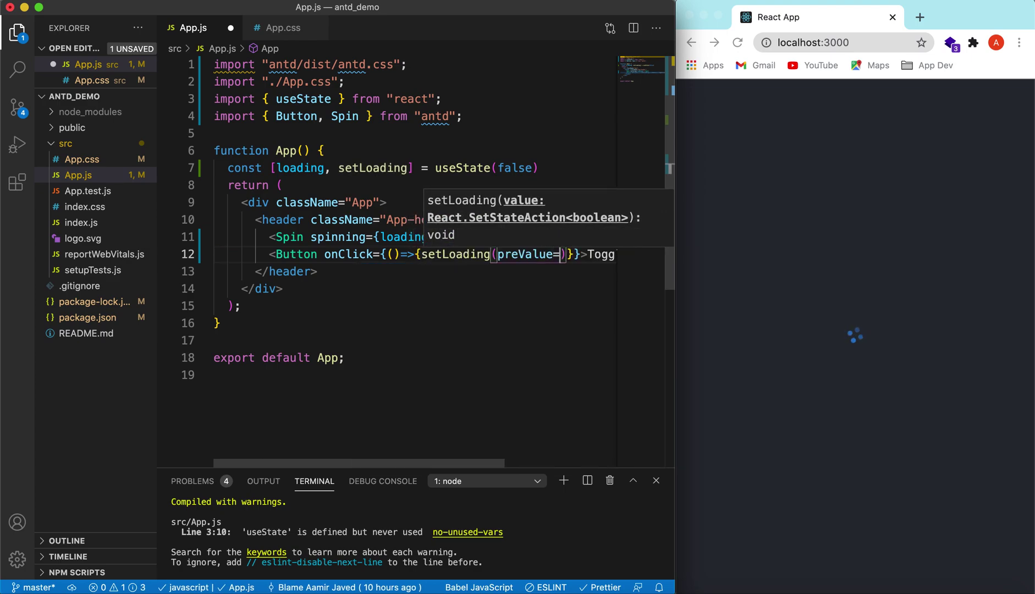
text(>)
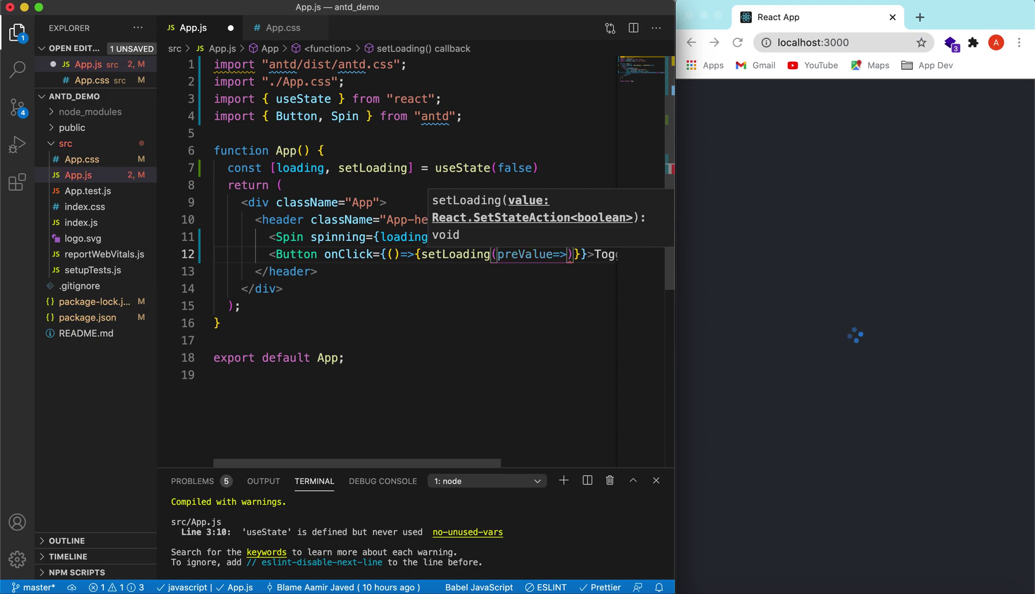
text(!pre)
key(Return)
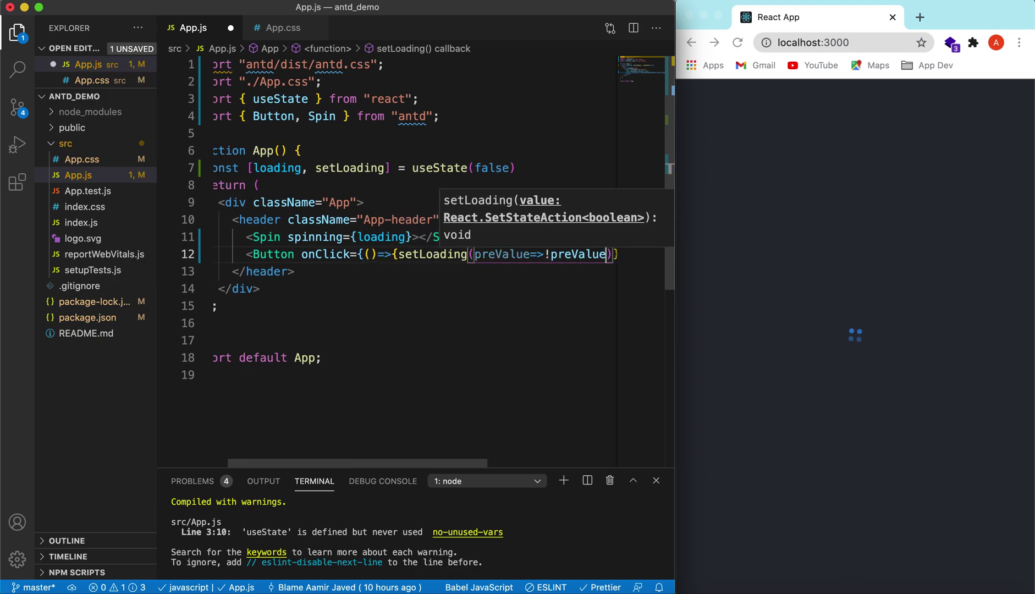
scroll(453, 287, right, 3)
scroll(453, 287, right, 2)
scroll(453, 287, left, 5)
click(451, 289)
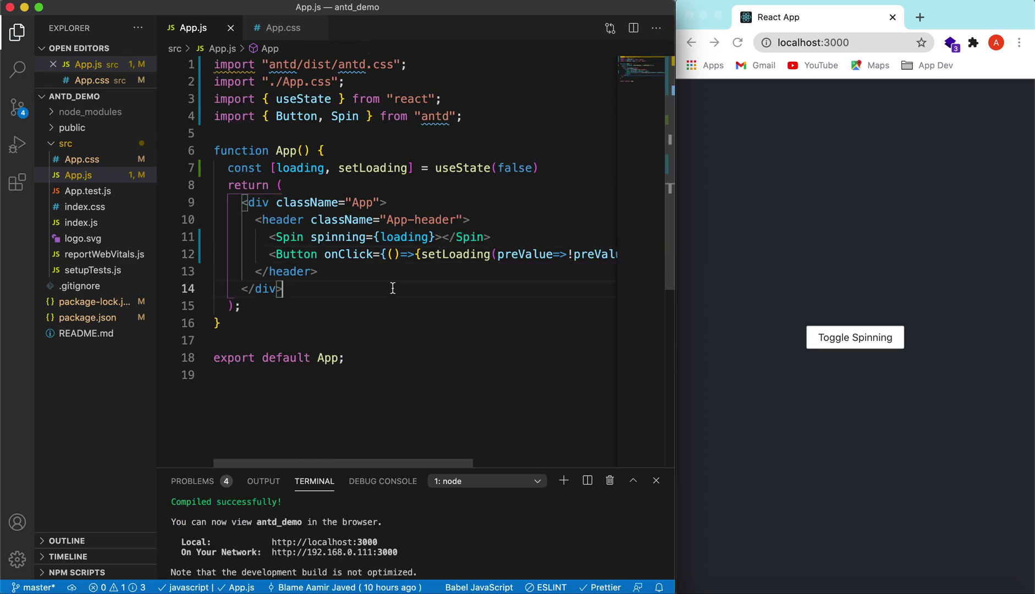
In Chrome, click Toggle Spinning five times, leaving the spinner on.
click(853, 393)
click(865, 341)
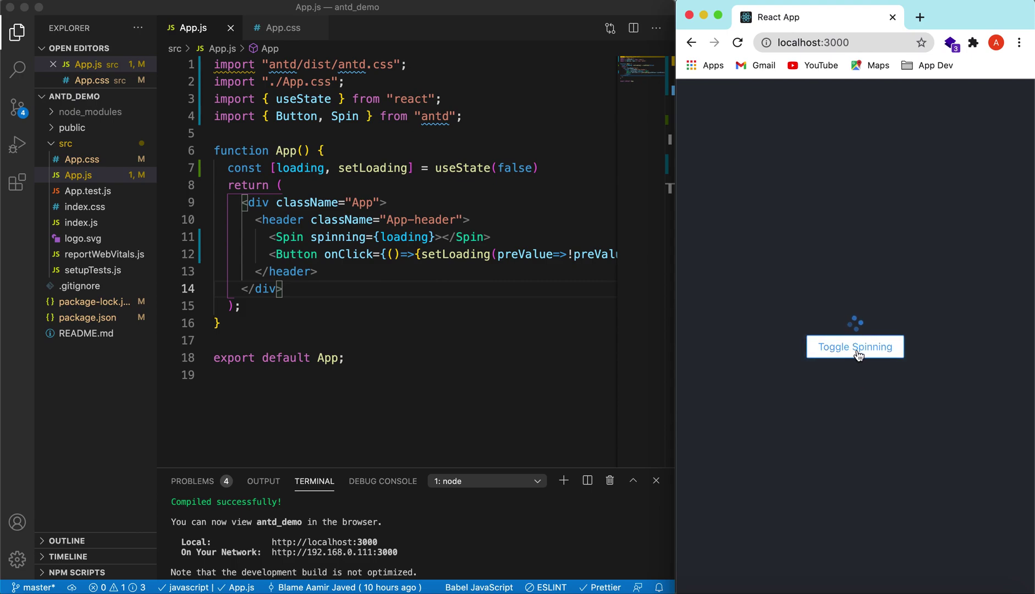
click(858, 353)
click(849, 344)
click(848, 344)
click(856, 347)
scroll(364, 251, right, 2)
scroll(485, 263, right, 4)
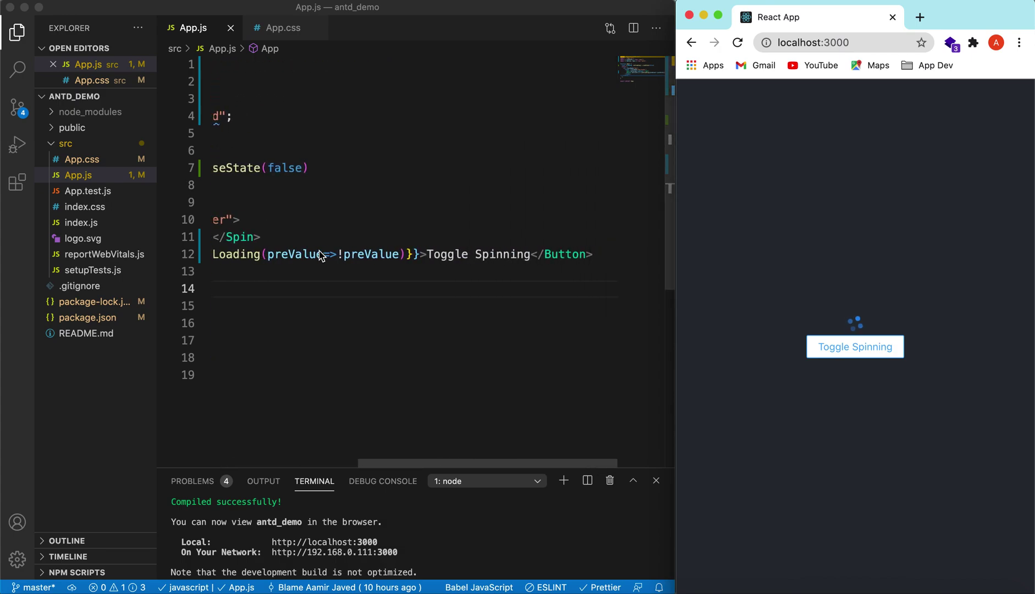
Add two copies of the 'P tag 1' paragraph below the Button.
click(593, 255)
key(Return)
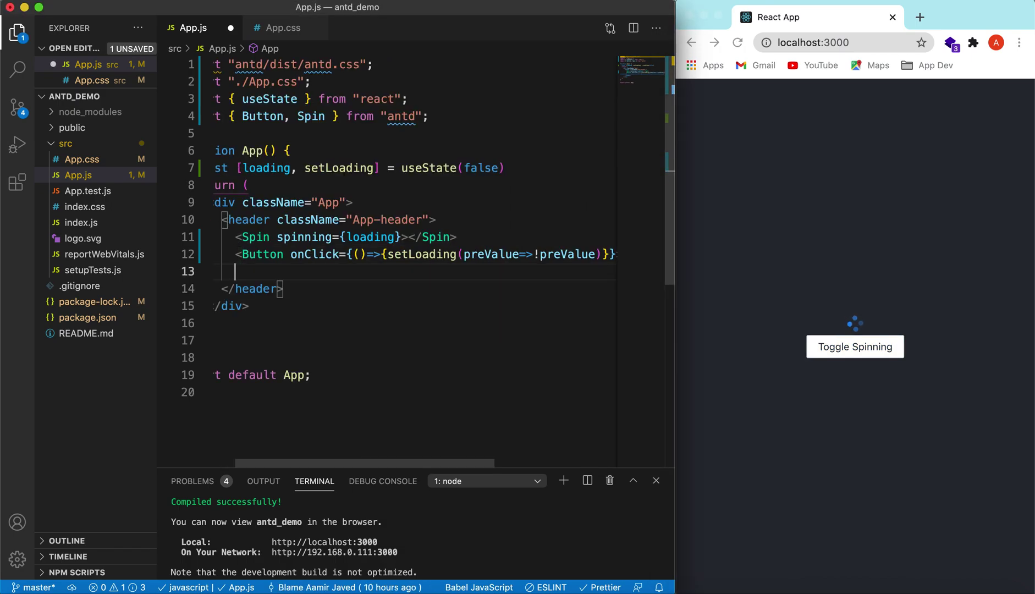
text(<p)
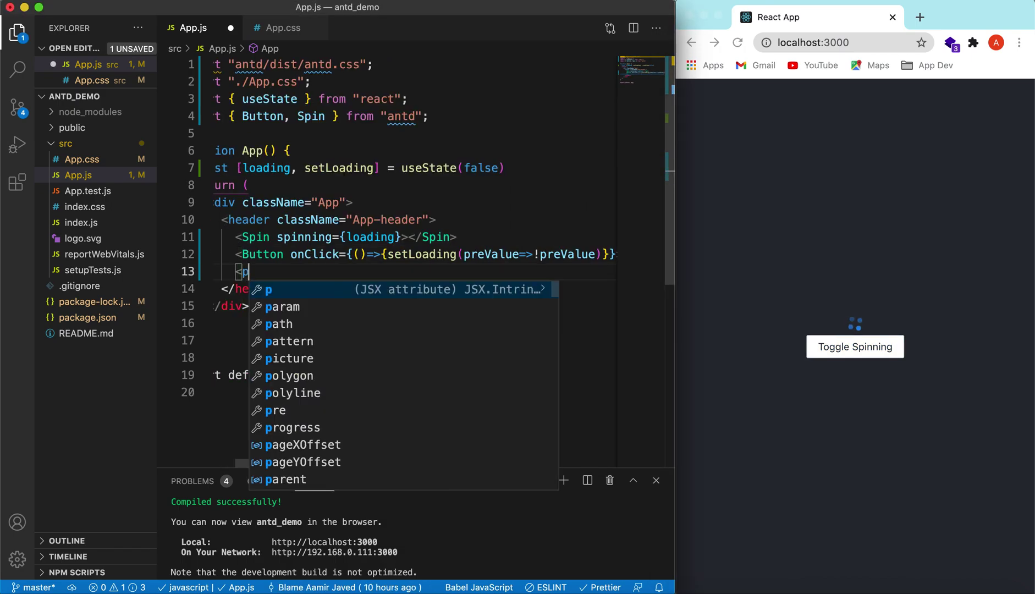
text(>)
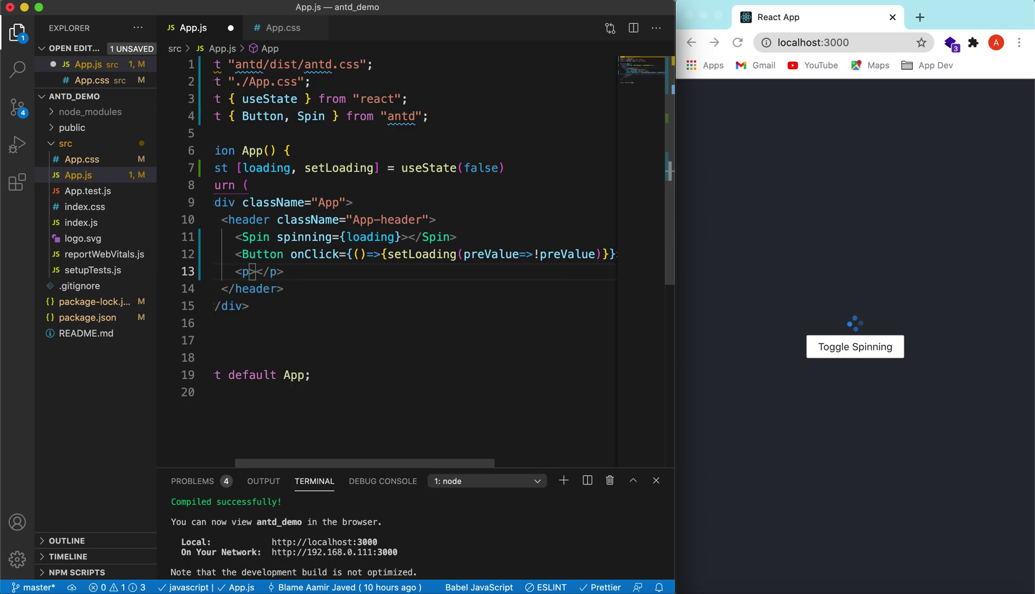
text(P tag)
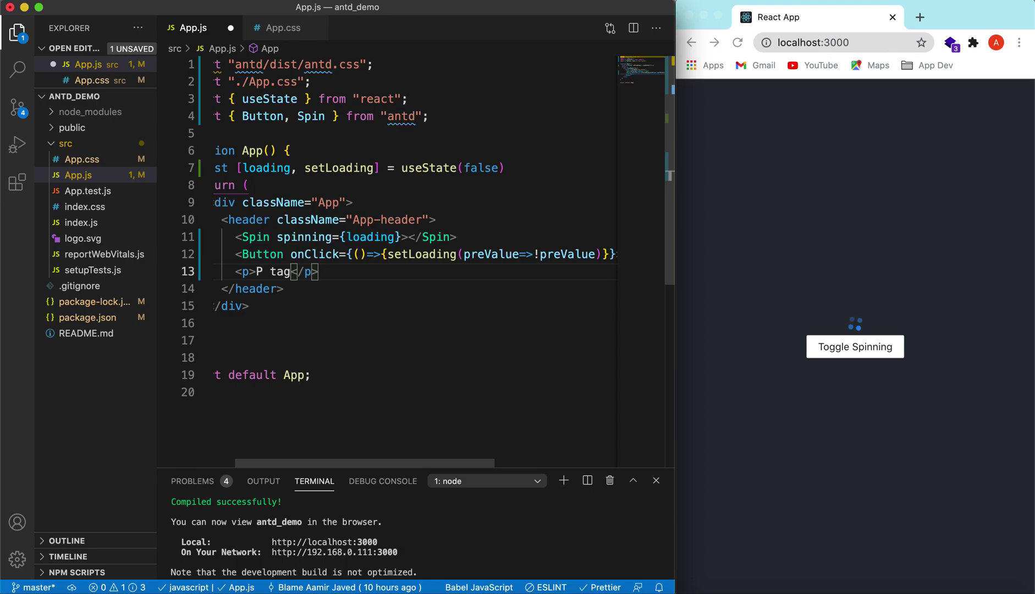
text( 1)
triple_click(358, 273)
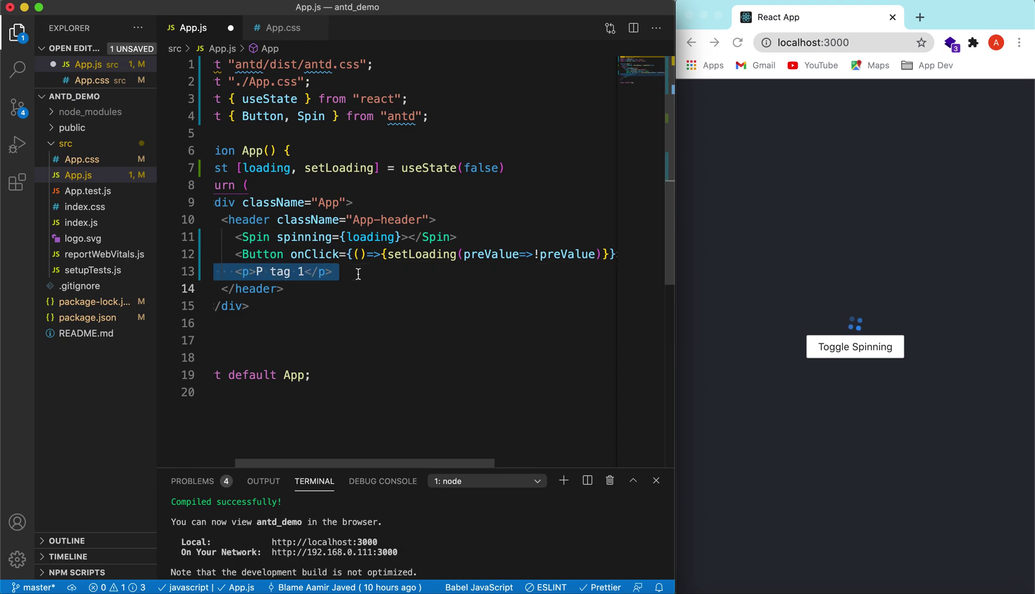
key(super+c)
key(Right)
key(Return)
key(Up)
key(super+v)
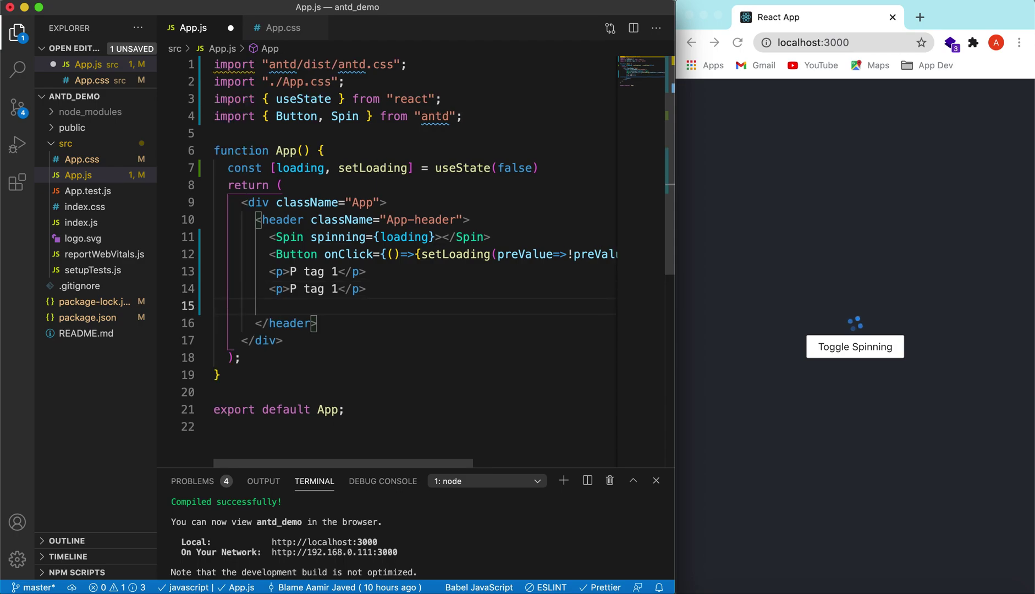
key(super+v)
Renumber the copies to 'P tag 2' and 'P tag 3' and save.
click(338, 289)
key(BackSpace)
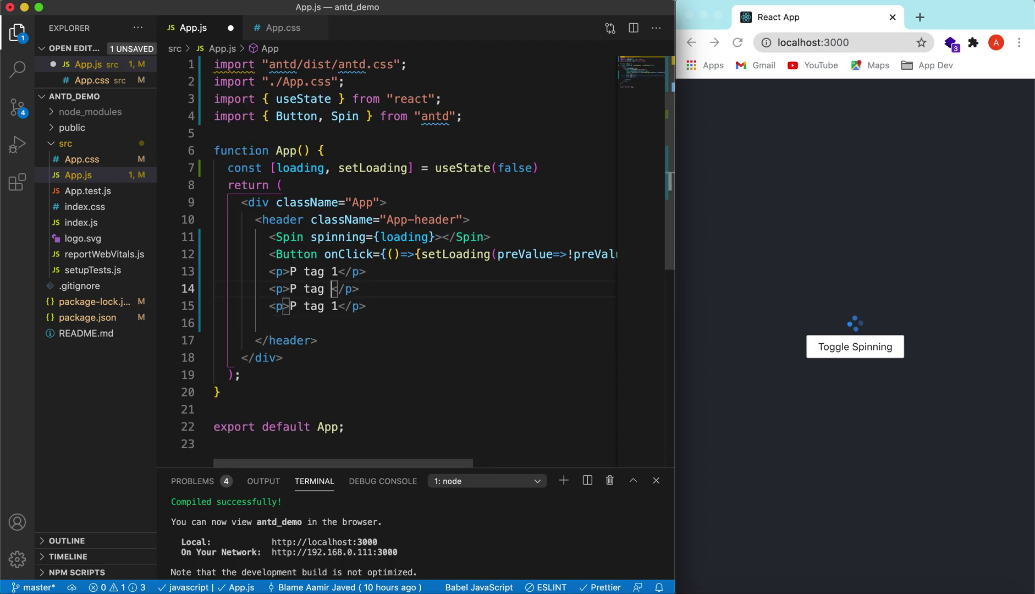
text(2)
key(Down)
key(BackSpace)
text(3)
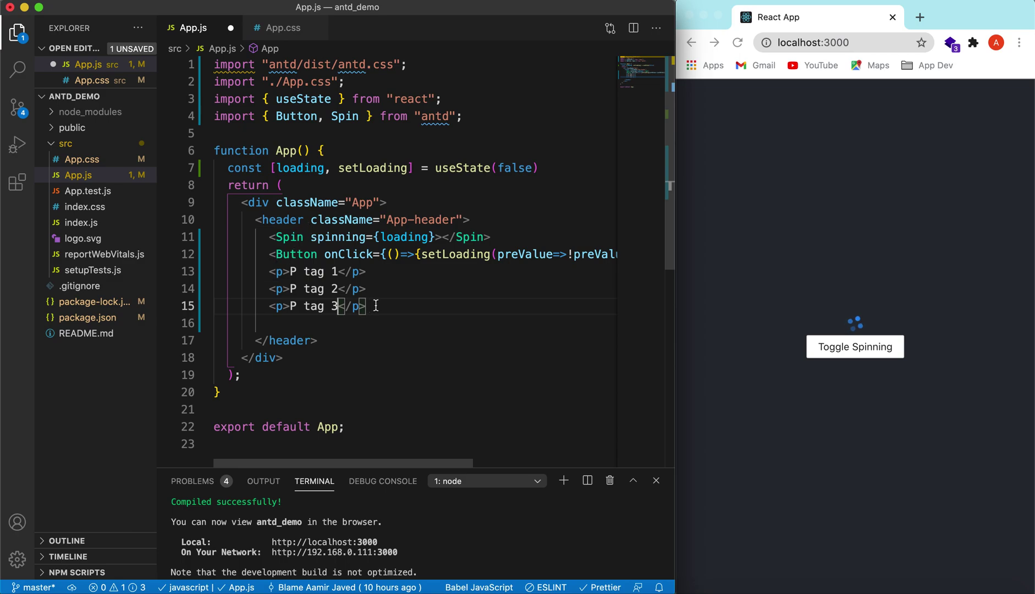
key(super+s)
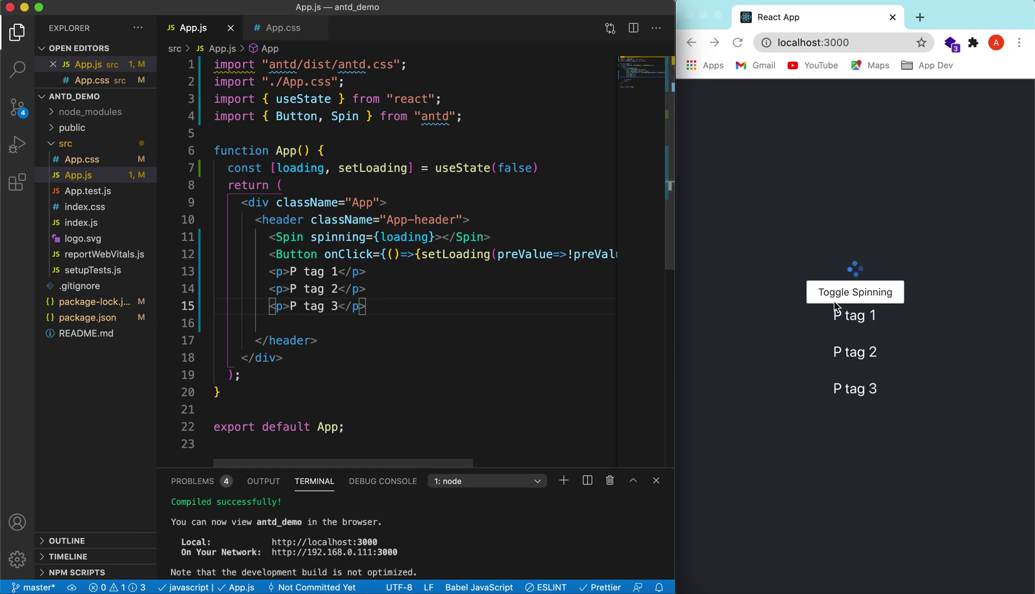
Wrap the three paragraphs in <Spin>...</Spin> tags and reformat the code.
click(270, 276)
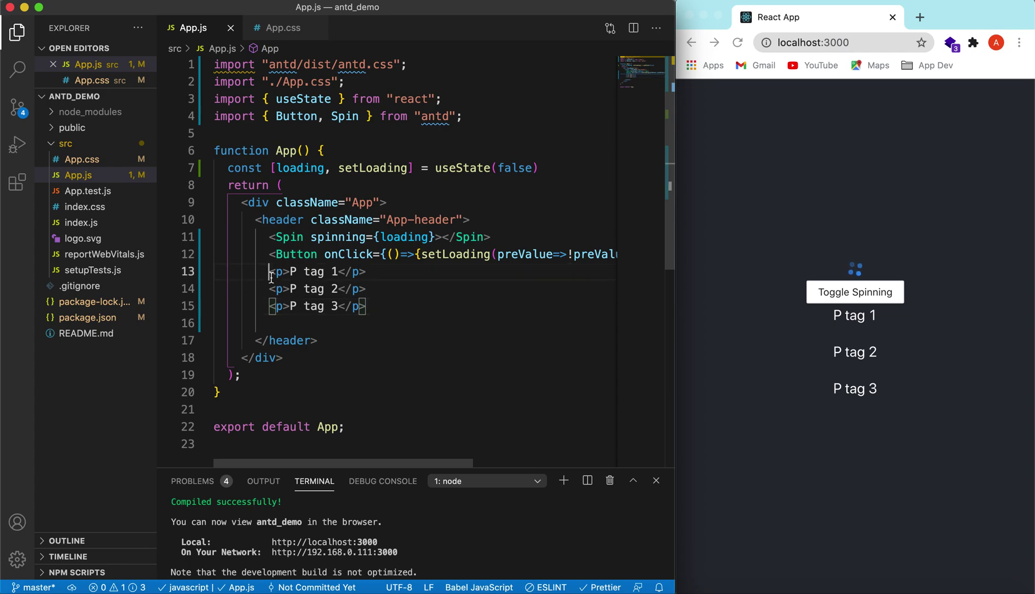
key(Return)
text(<)
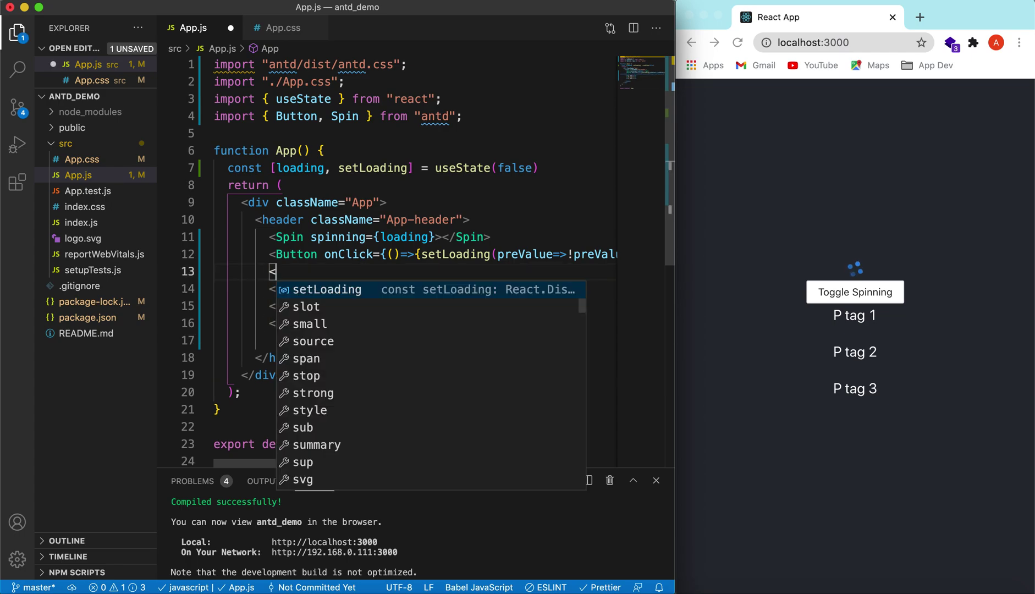
text(Spin></Spin>)
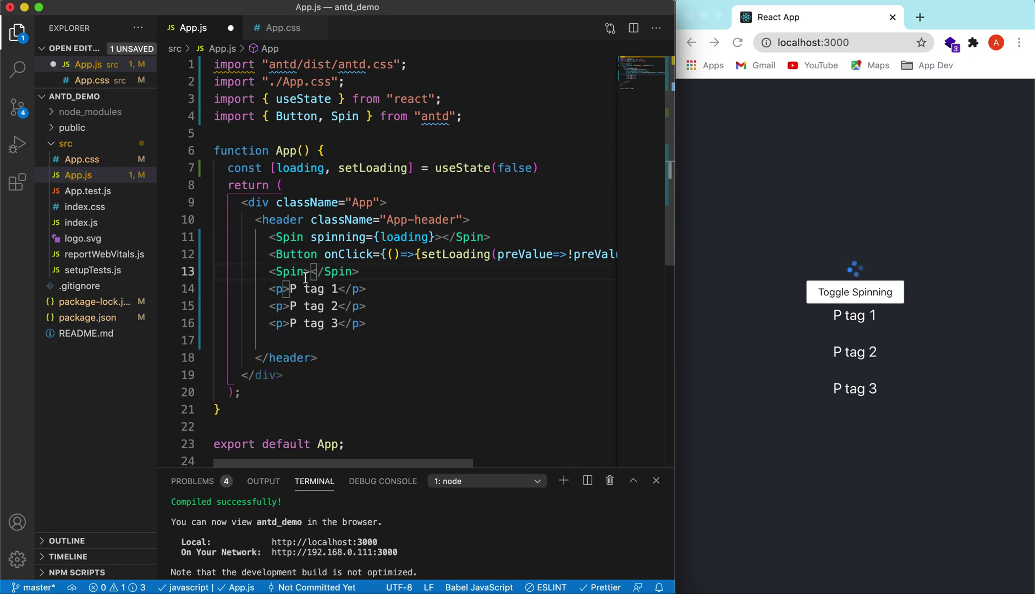
shift+click(370, 275)
key(BackSpace)
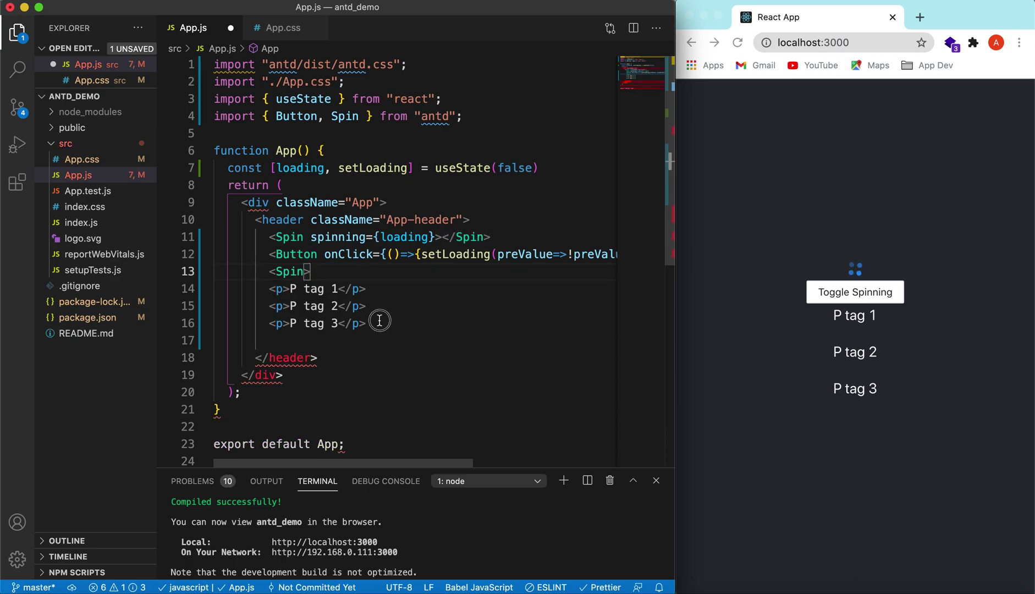
click(379, 320)
key(Return)
text(</Spin>)
key(super+s)
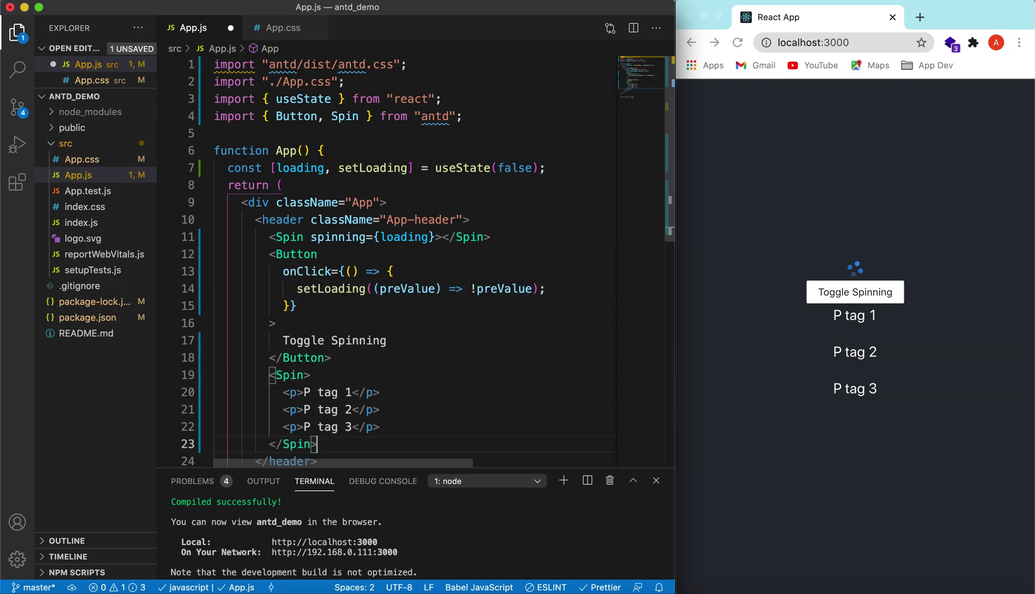
scroll(440, 344, down, 5)
scroll(439, 342, down, 1)
Give the new Spin a spinning={loading} prop.
click(304, 218)
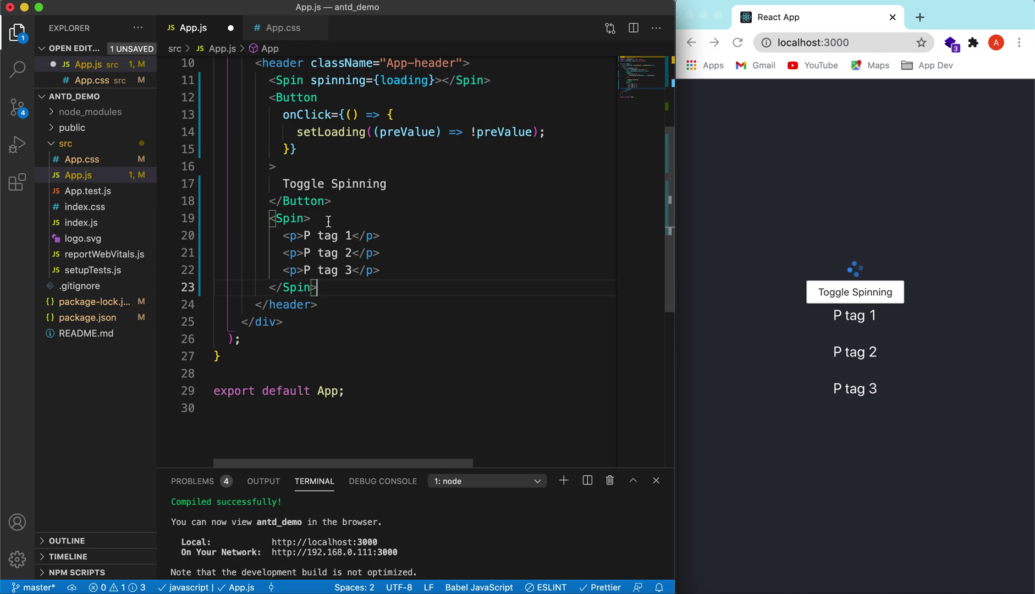
text(loa)
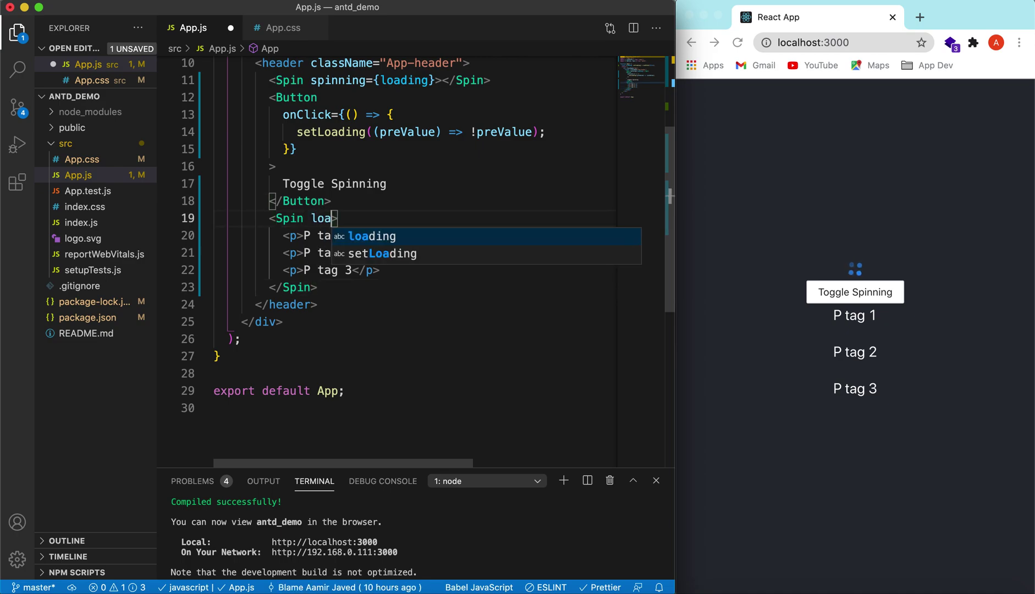
key(Return)
text(={)
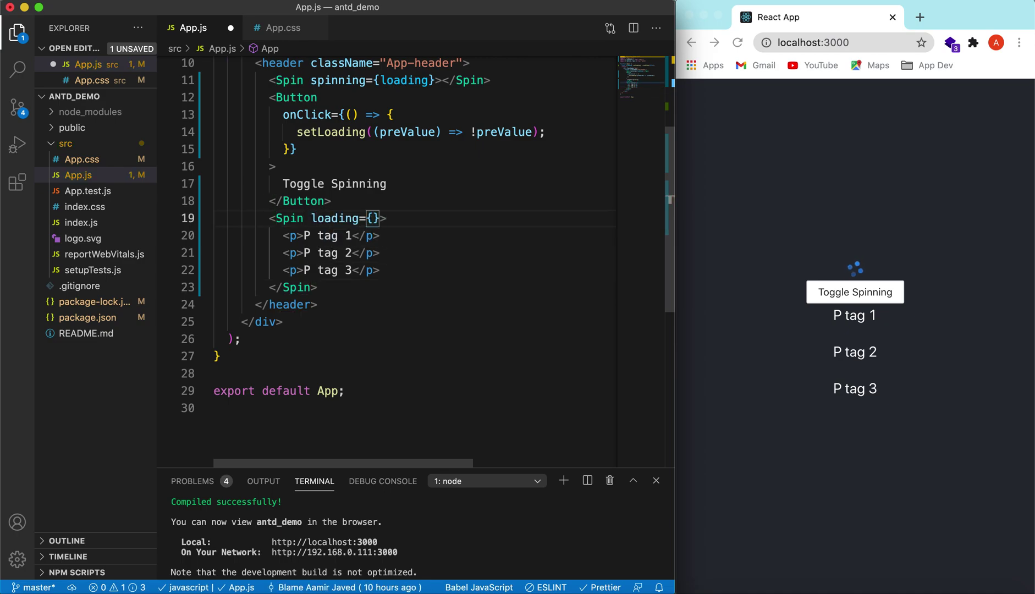
double_click(311, 218)
text(sp)
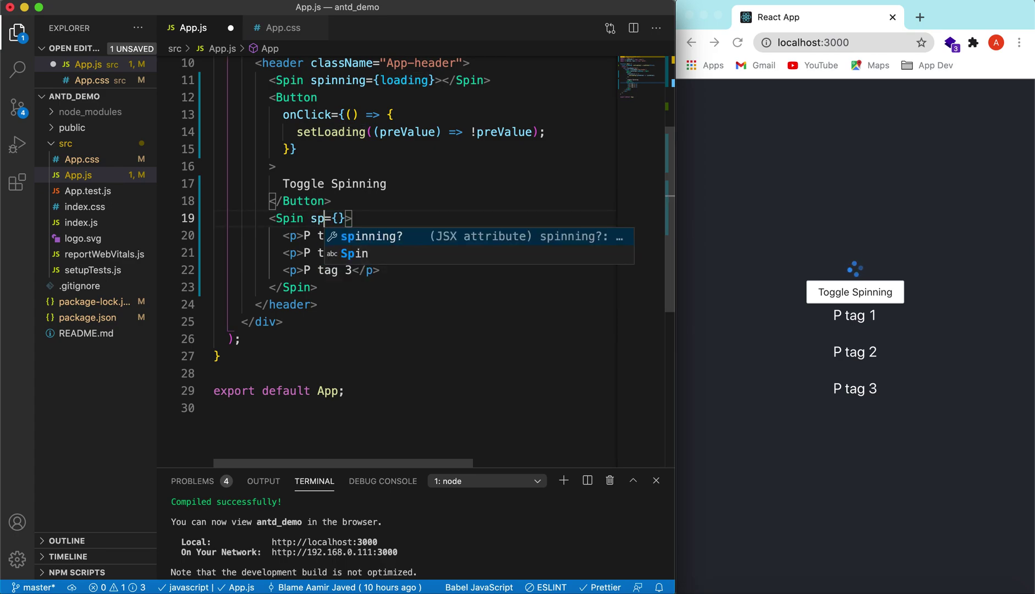
key(Return)
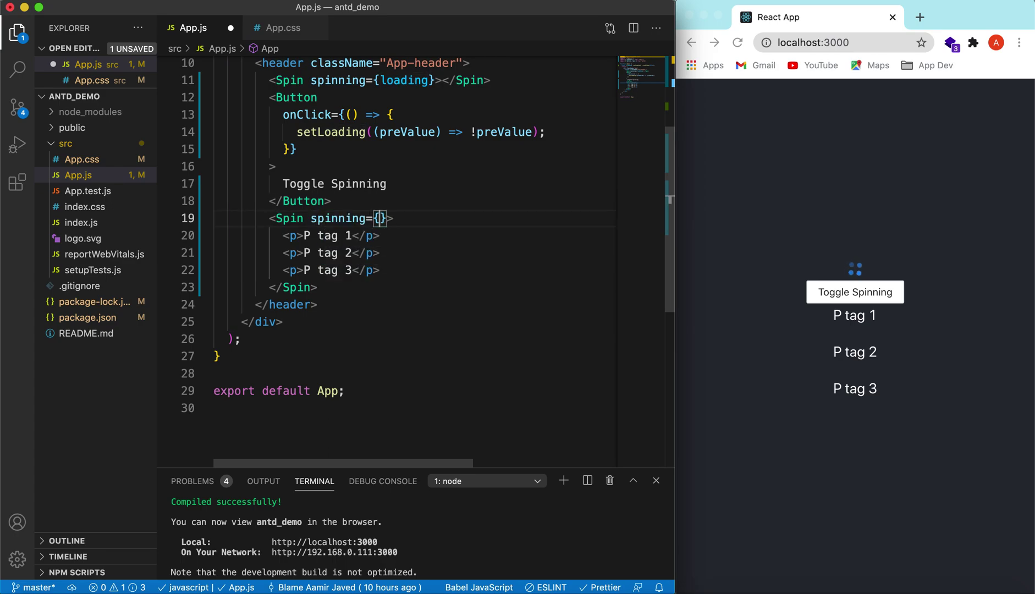
text(loa)
key(Return)
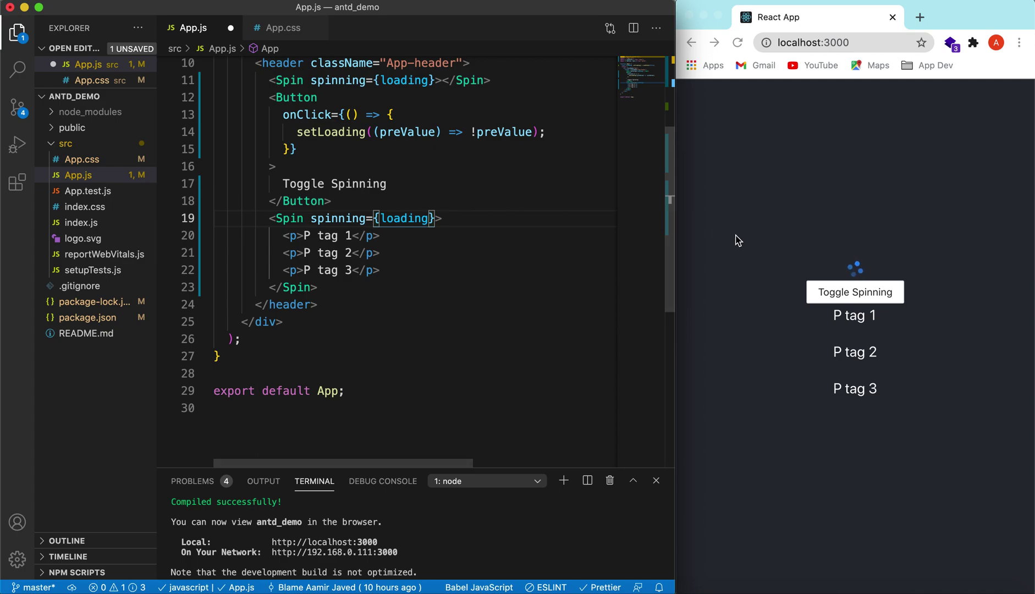
Save App.js, then toggle the paragraph loading overlay off and on twice in Chrome.
click(445, 264)
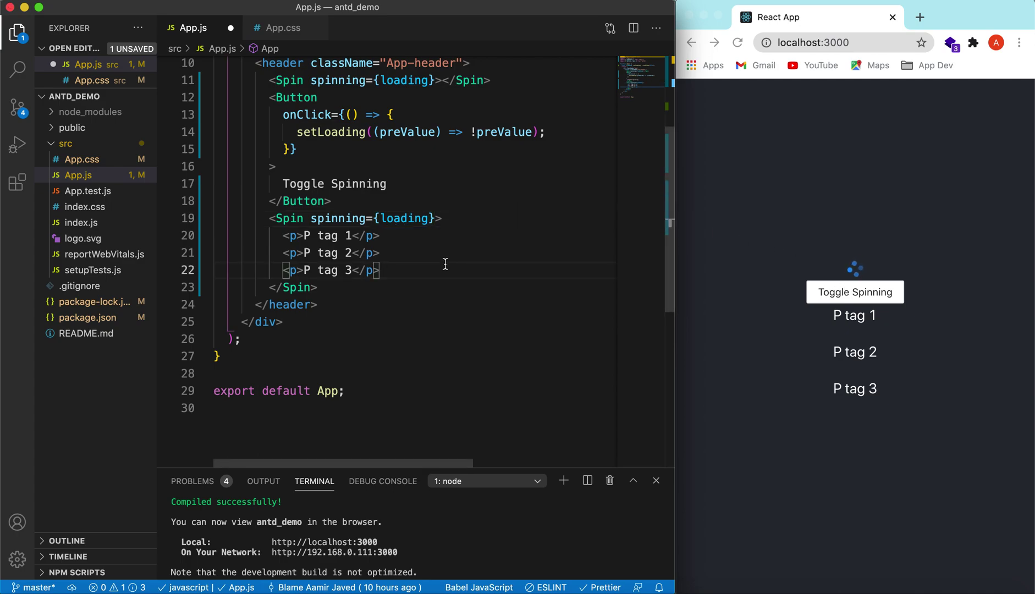
key(cmd+s)
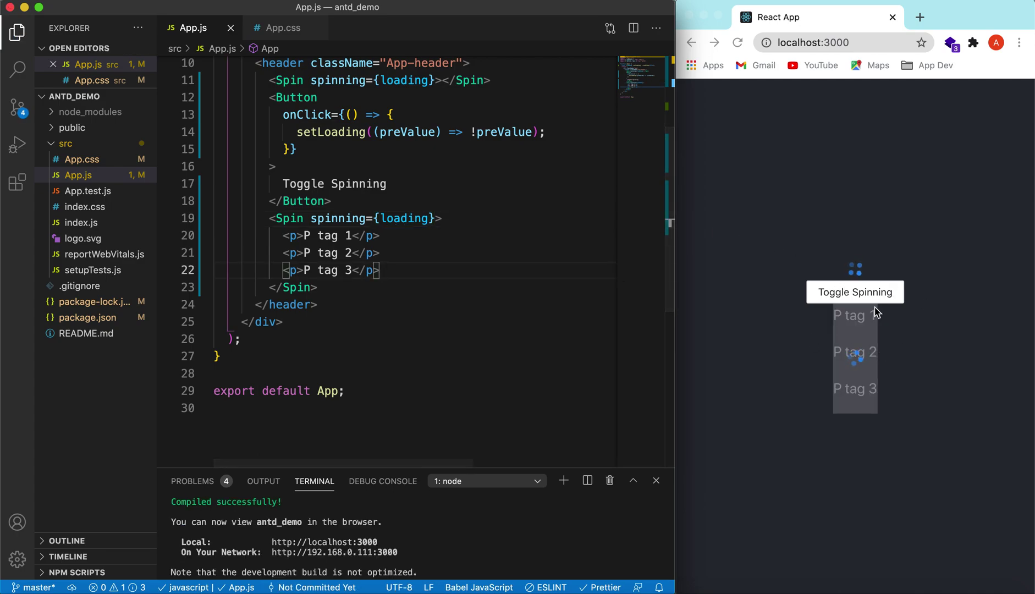
click(867, 290)
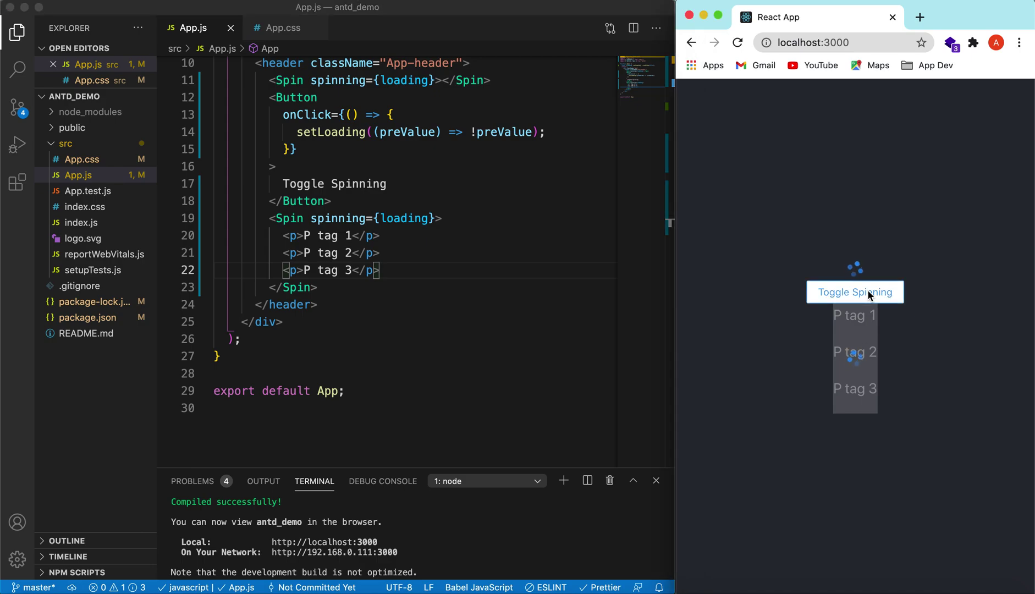
click(854, 294)
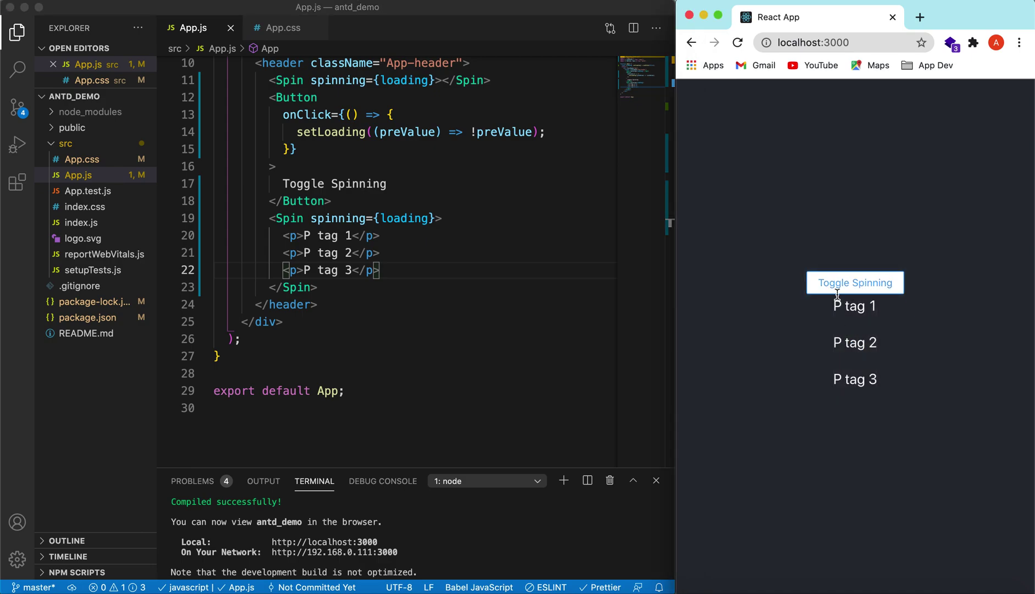
click(863, 286)
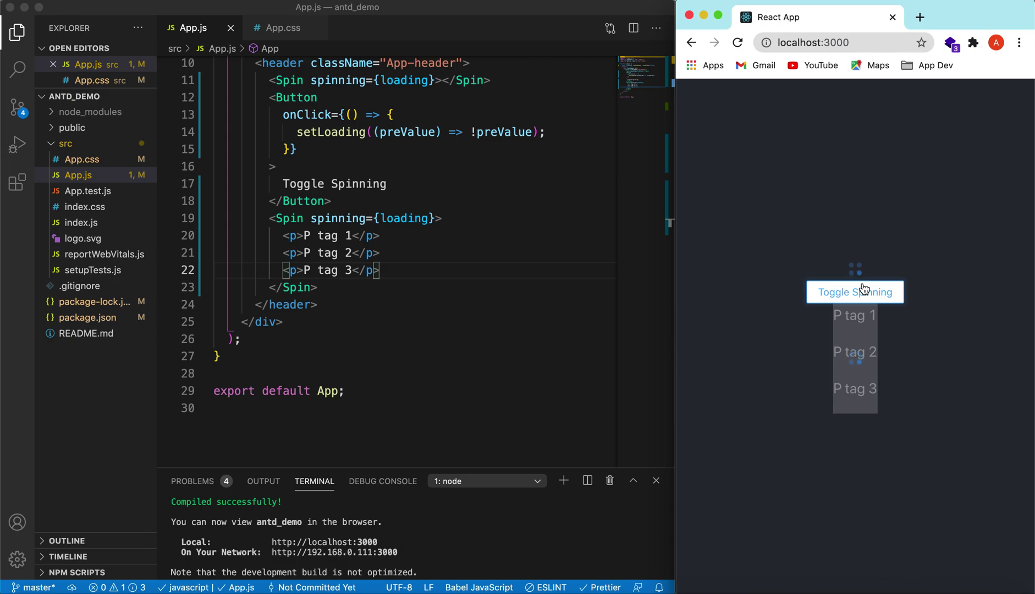
click(863, 288)
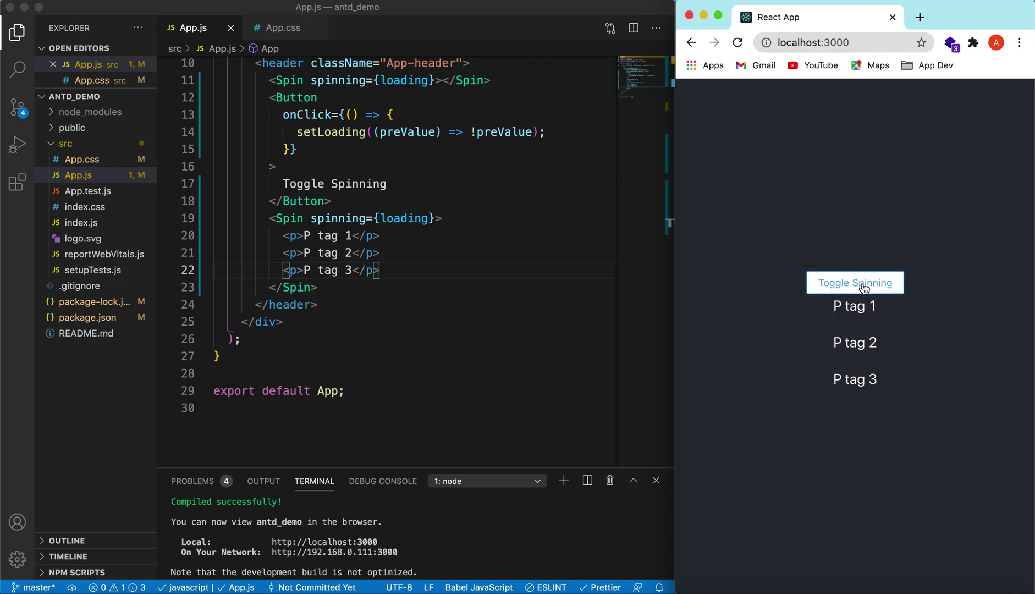
click(864, 288)
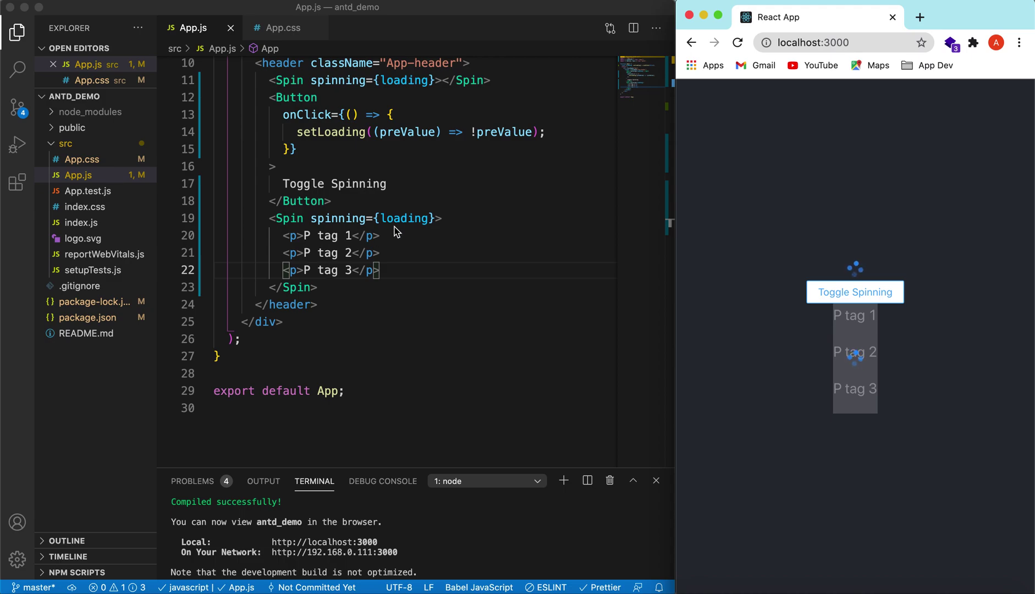
scroll(393, 234, up, 2)
scroll(390, 235, up, 3)
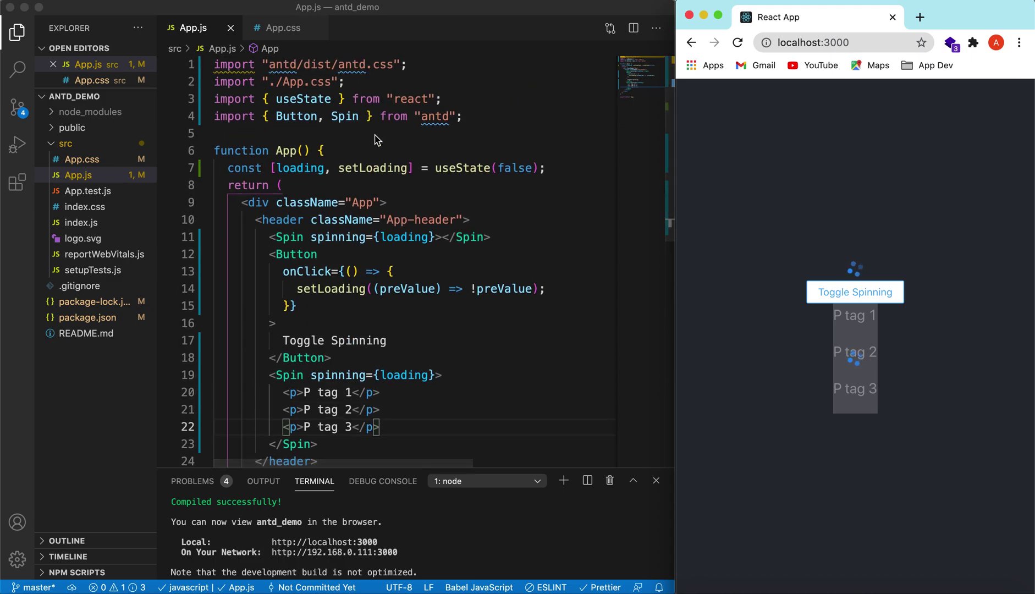